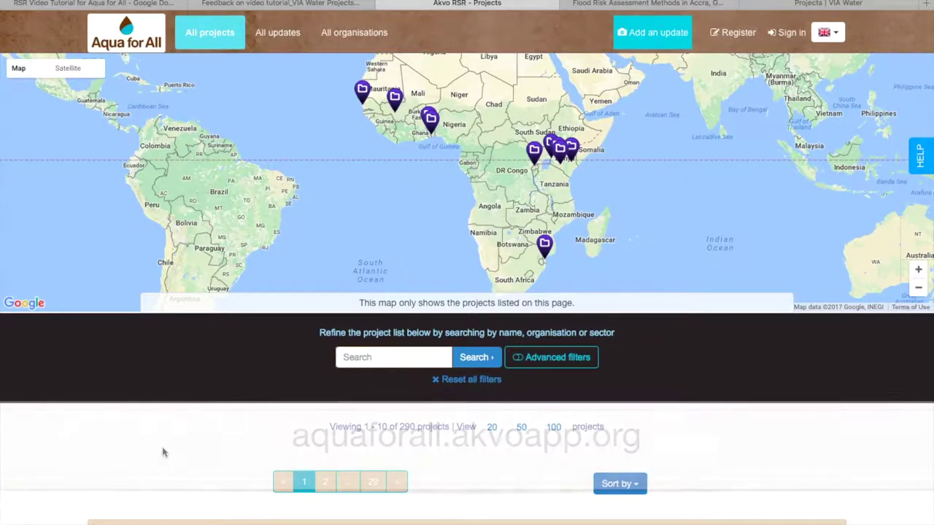
Scroll through the Aqua for All project list and back up.
scroll(163, 447, "down", 5)
scroll(165, 453, "down", 4)
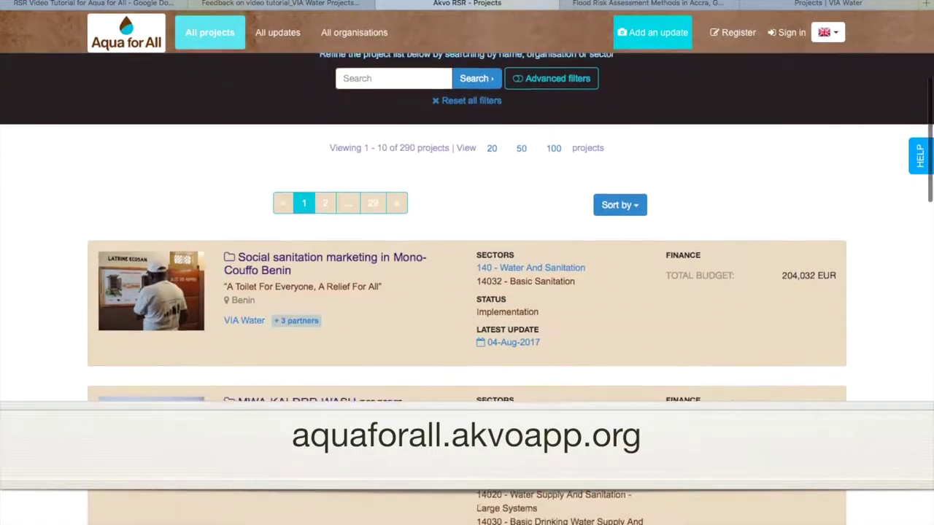
scroll(164, 453, "down", 10)
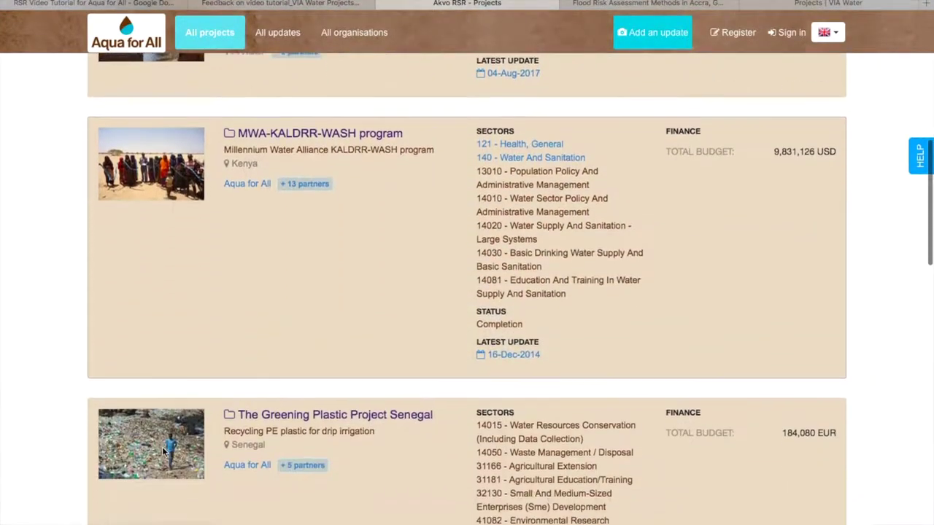
scroll(163, 453, "down", 1)
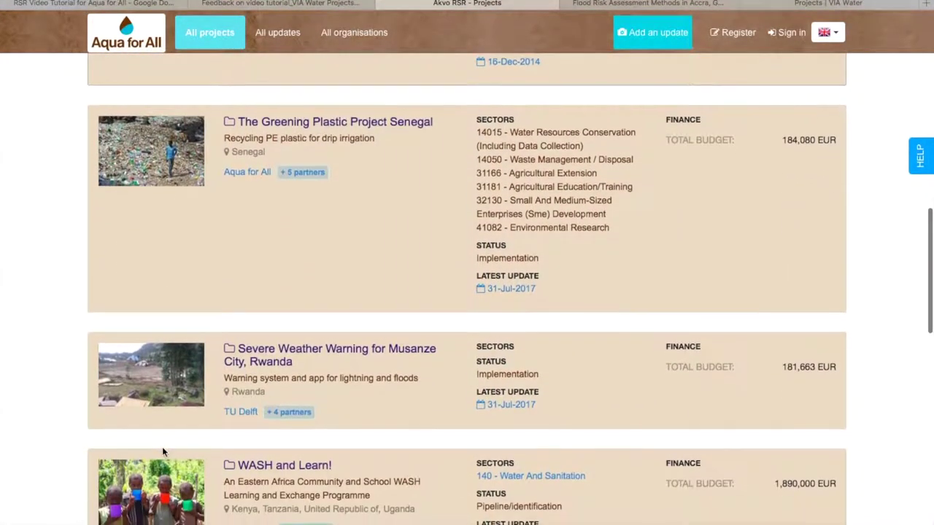
scroll(163, 453, "up", 15)
scroll(162, 447, "up", 4)
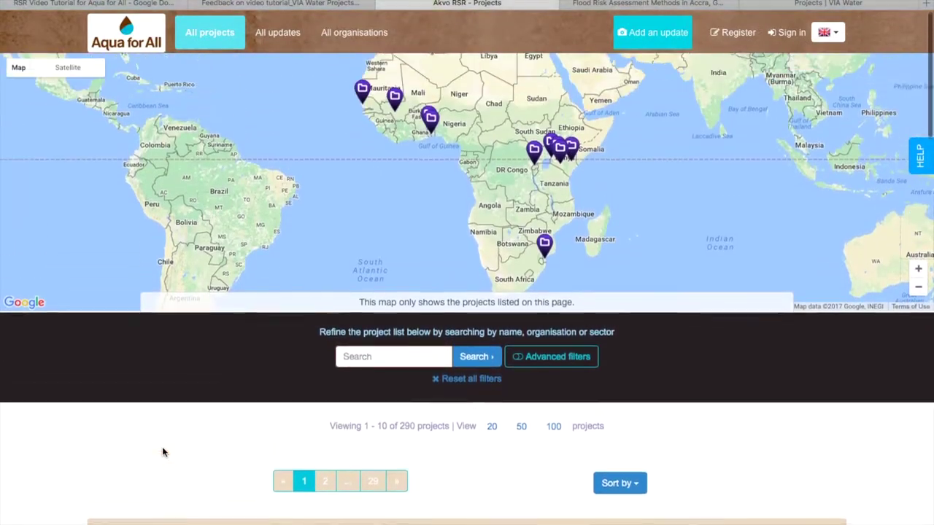
Switch to the Flood Risk Assessment Methods in Accra project page and scroll through its summary.
left_click(648, 4)
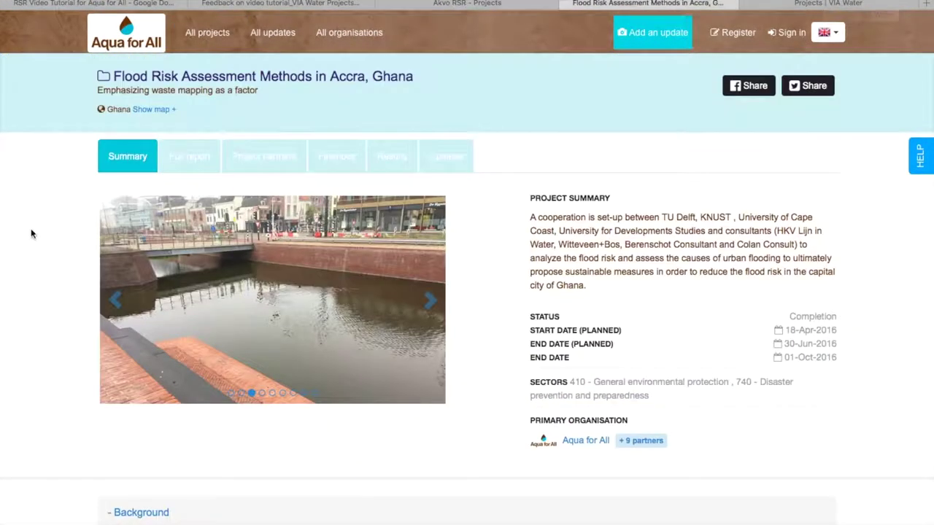
scroll(31, 234, "down", 4)
scroll(31, 233, "down", 3)
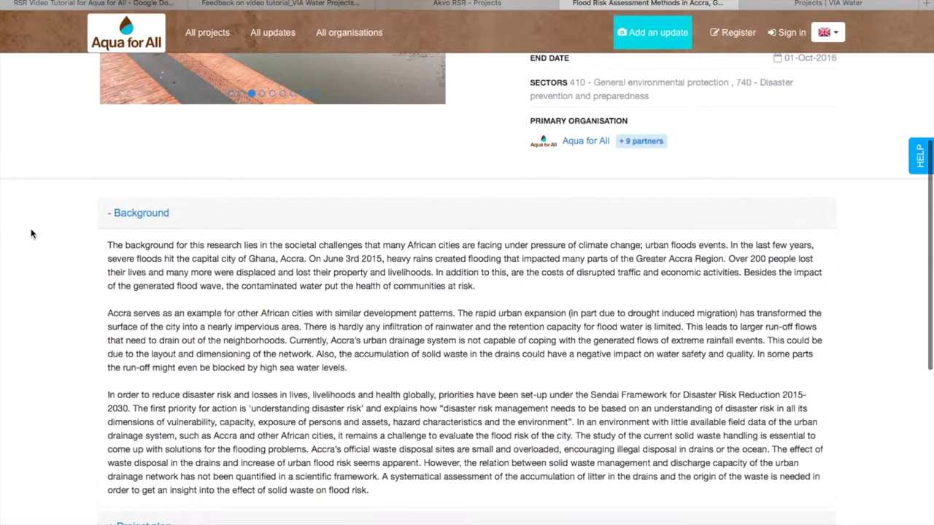
scroll(31, 233, "down", 3)
scroll(31, 234, "up", 8)
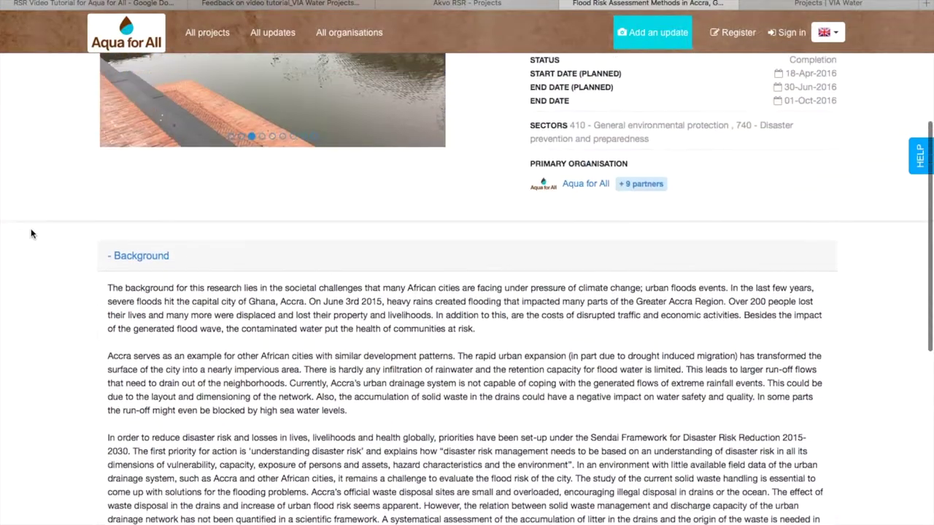
scroll(32, 234, "up", 2)
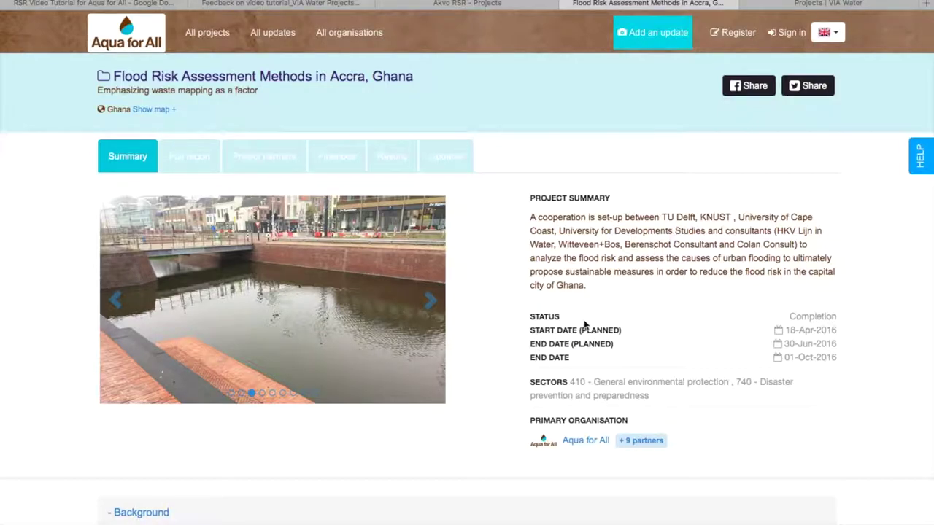
Reveal the '+9 partners' list, then show the project's Finances and Updates tabs.
mouse_move(647, 445)
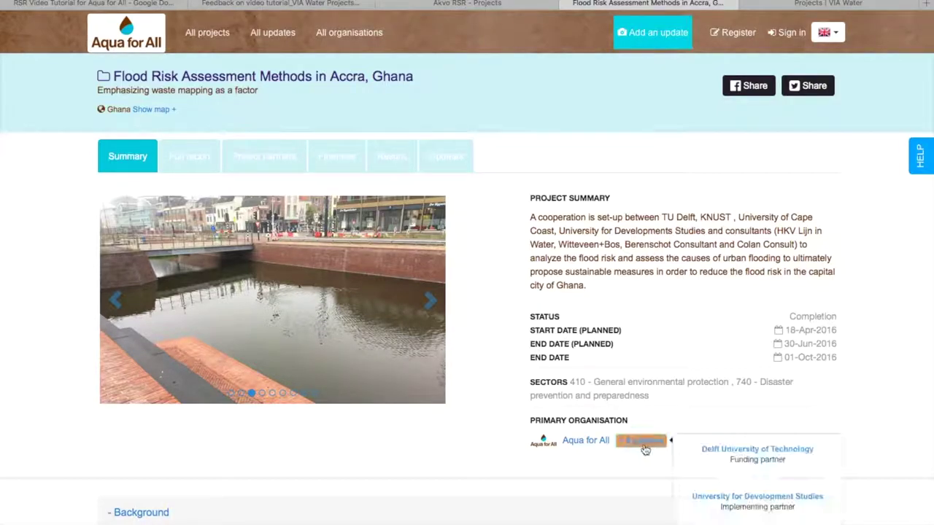
scroll(648, 448, "down", 5)
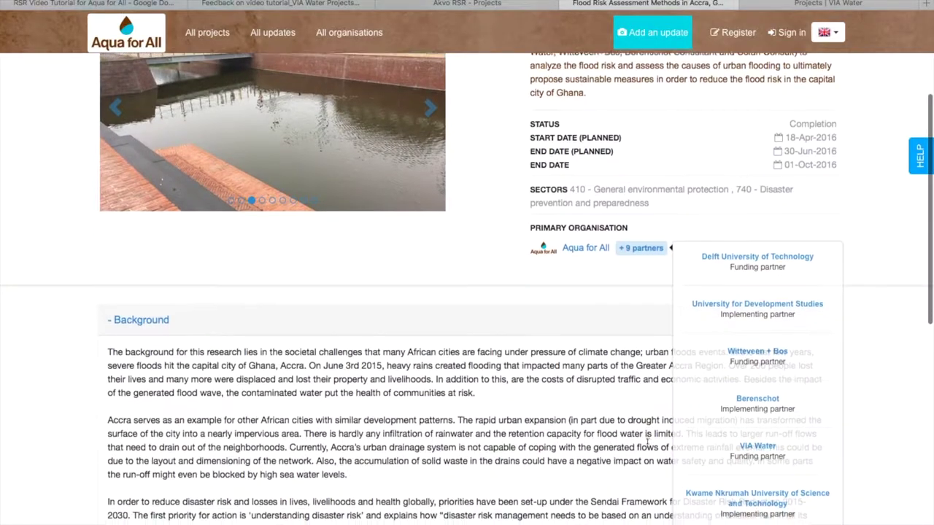
scroll(21, 435, "down", 4)
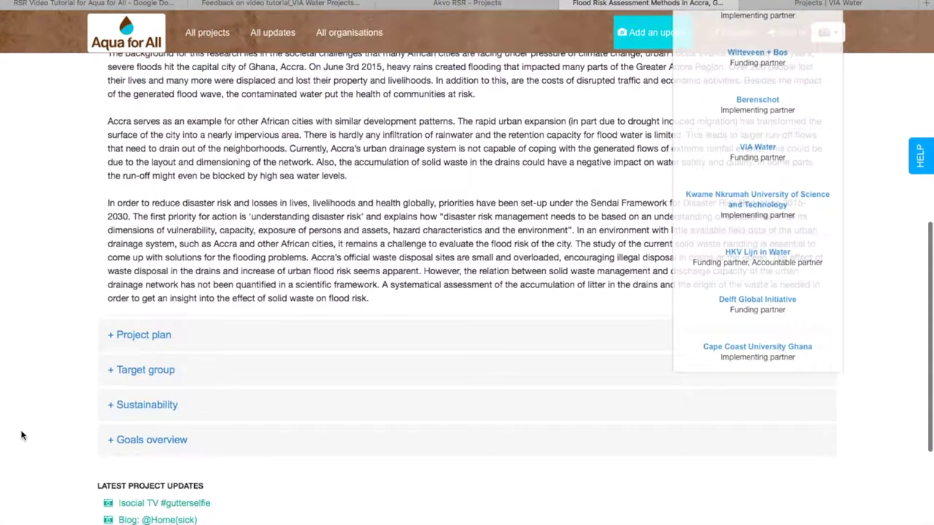
scroll(21, 436, "up", 6)
scroll(21, 436, "up", 5)
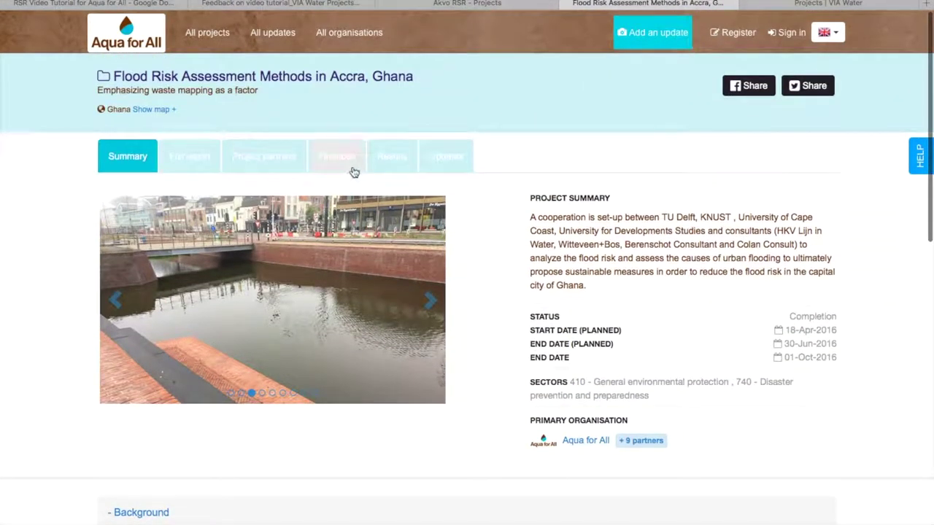
left_click(342, 161)
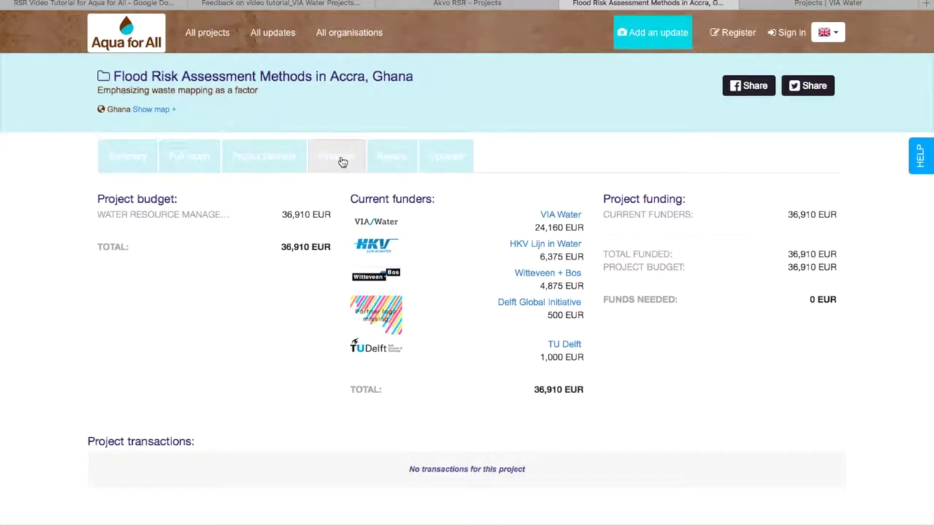
left_click(449, 167)
Read through the Accra project's list of updates, then switch to the Mail app.
scroll(36, 296, "down", 2)
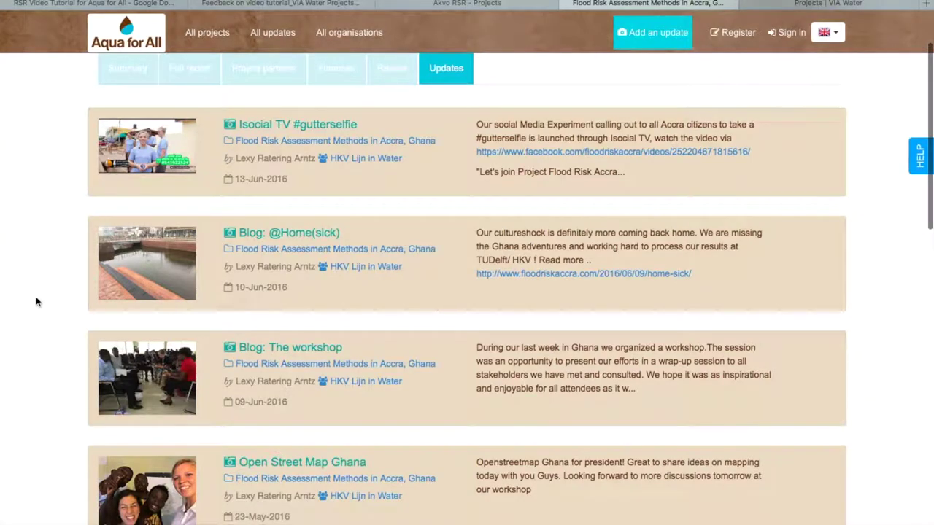
scroll(36, 300, "down", 1)
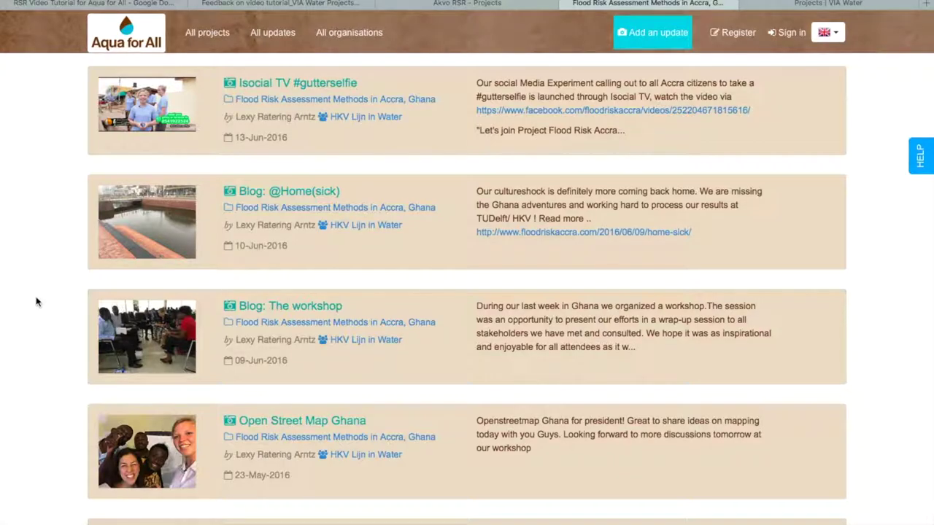
scroll(36, 296, "up", 4)
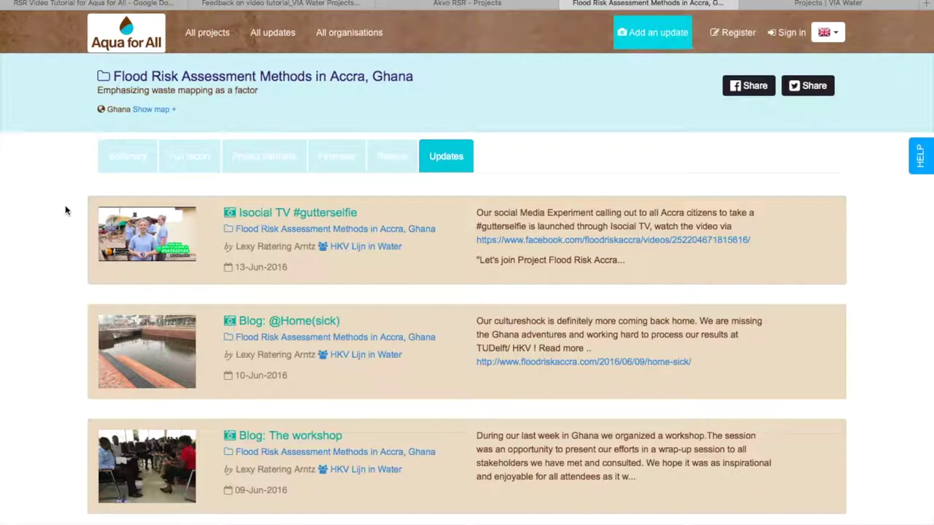
scroll(65, 208, "down", 2)
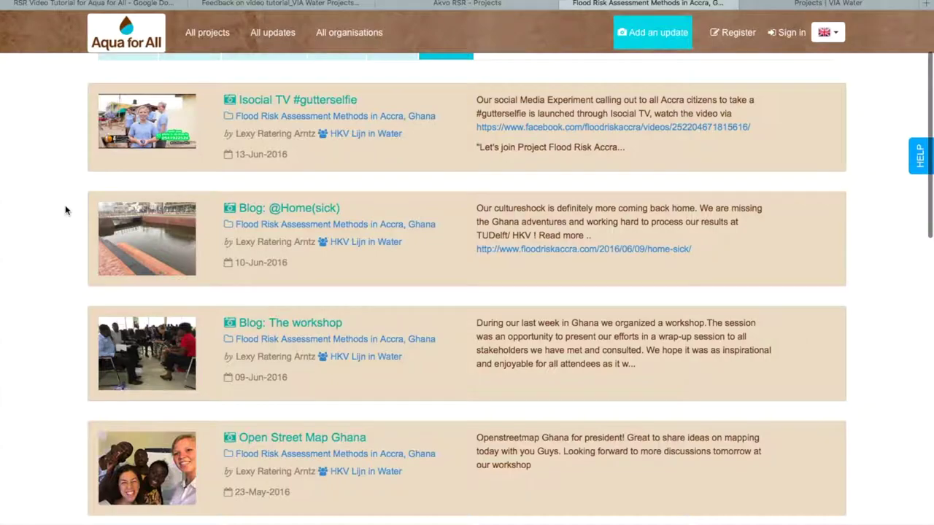
scroll(65, 211, "up", 3)
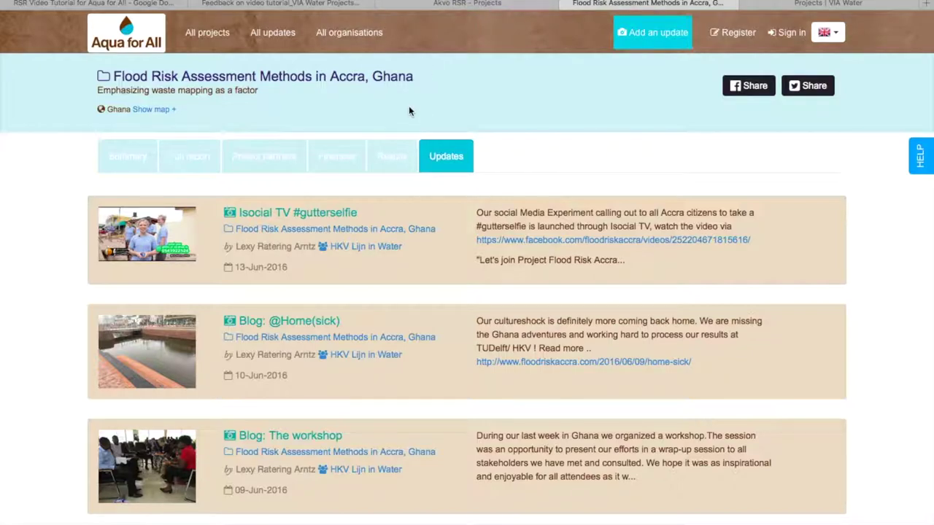
mouse_move(139, 520)
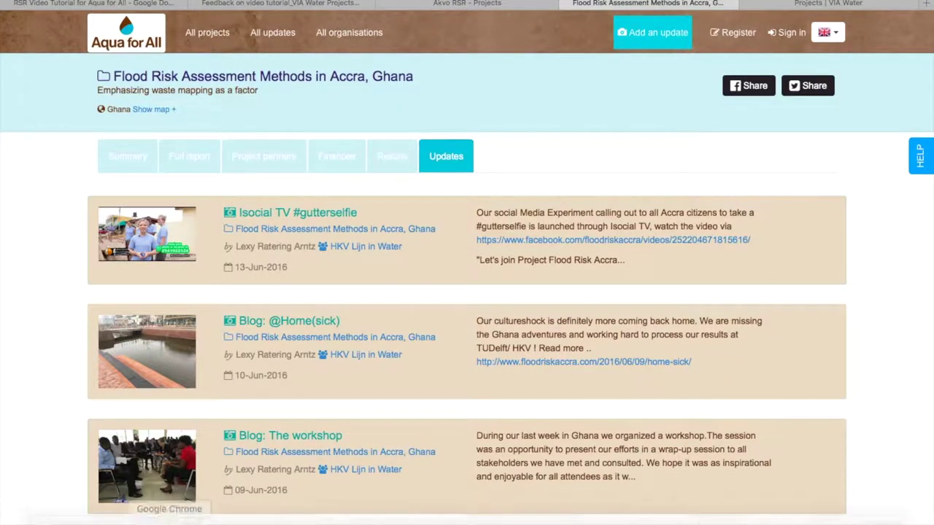
left_click(209, 520)
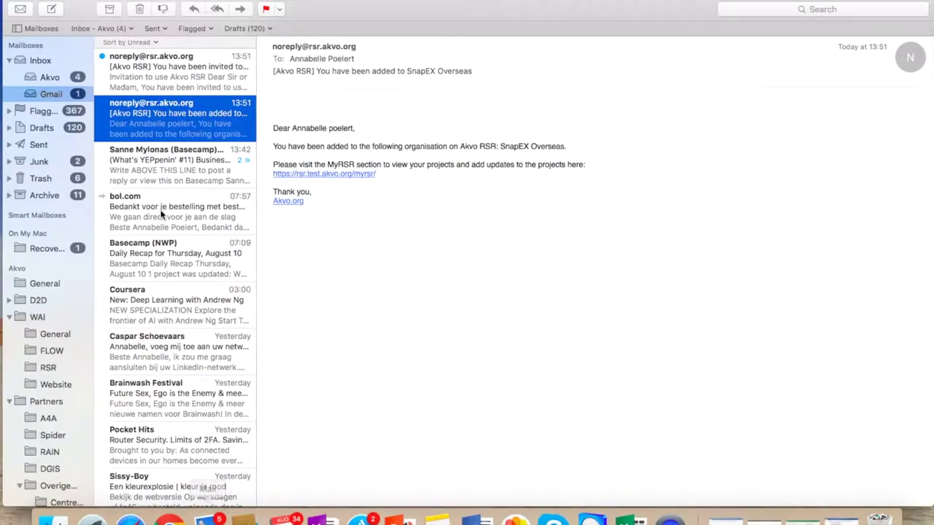
Open the 'Invitation to use Akvo RSR' message to reach the account activation page.
left_click(136, 81)
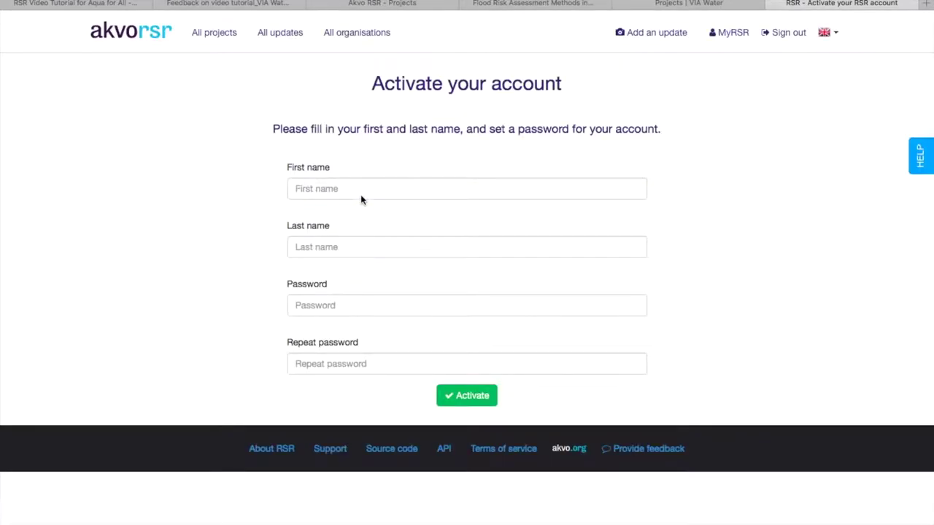
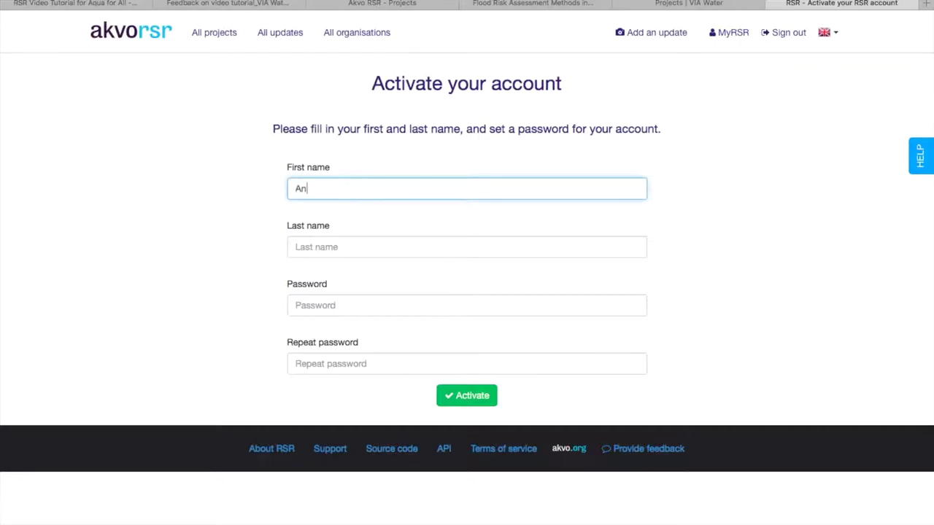
Activate the account with the user's first name, last name and a repeated password, declining password saving.
left_click(364, 252)
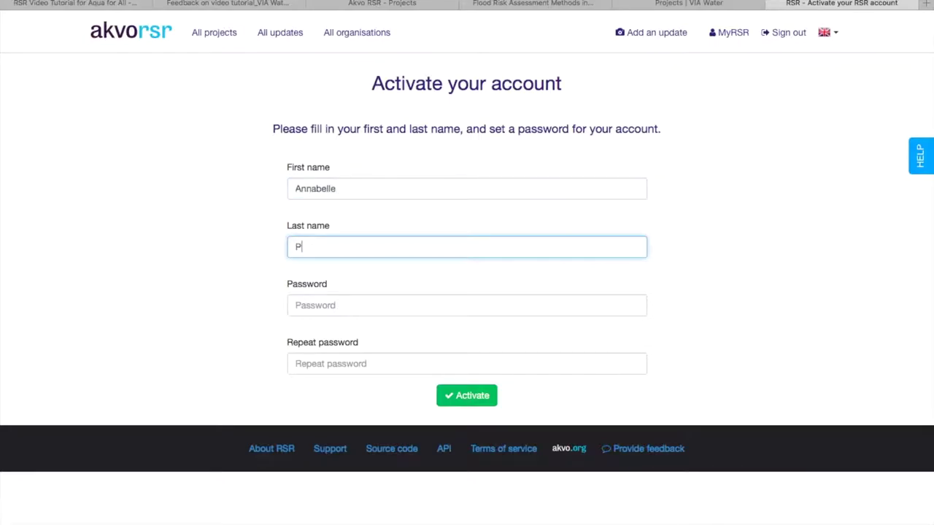
left_click(359, 302)
type("***")
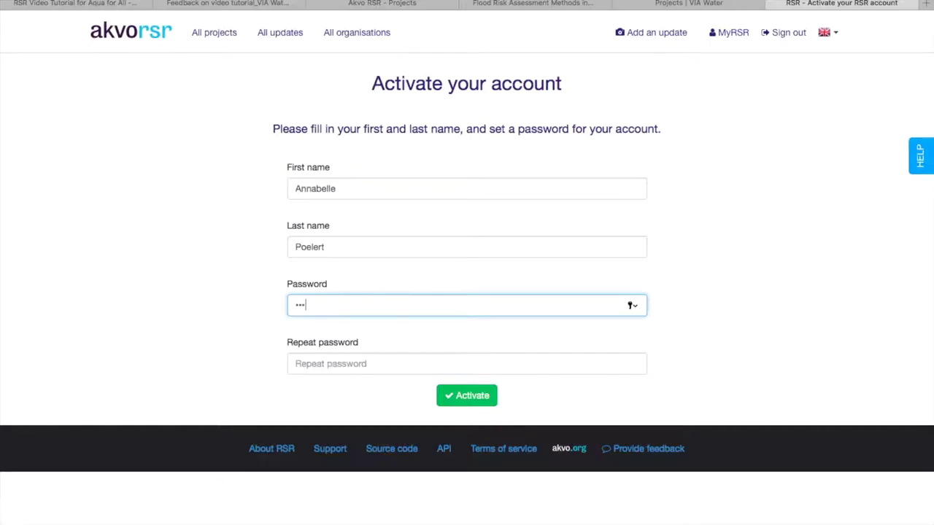
left_click(292, 363)
type("***")
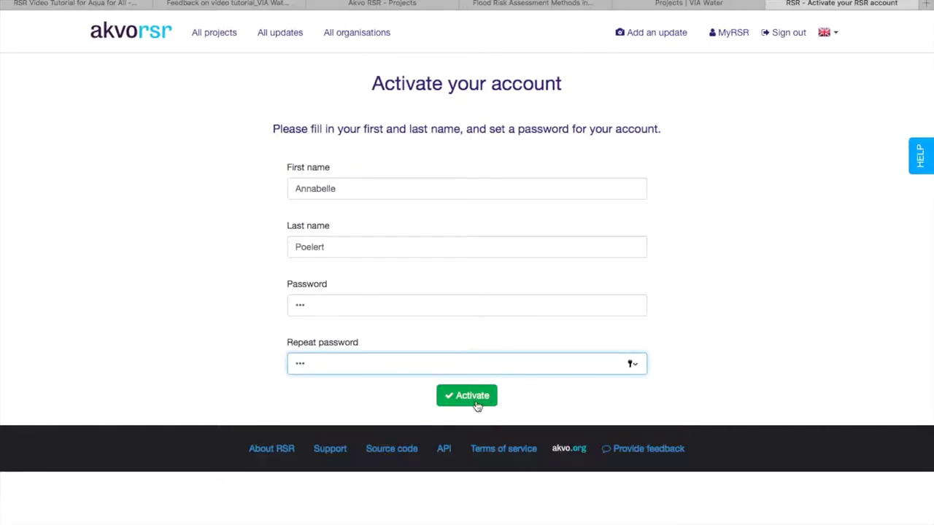
left_click(475, 399)
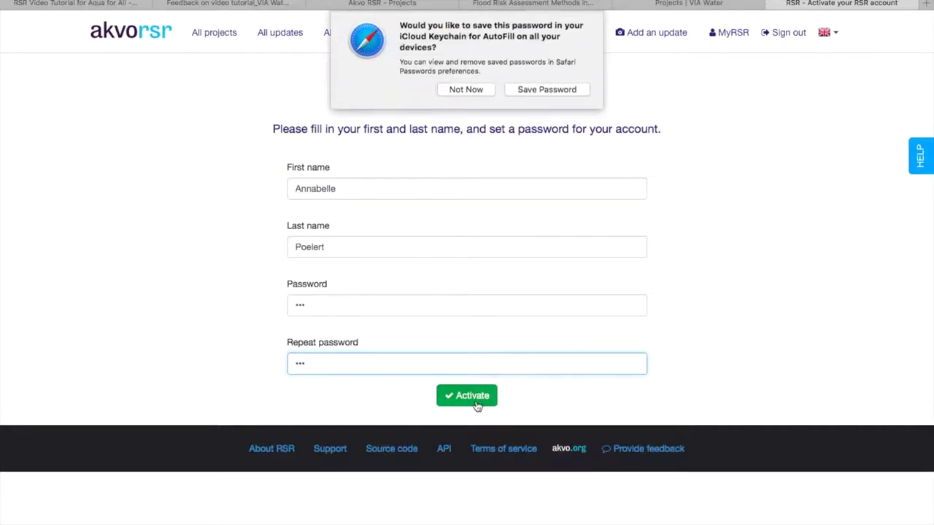
left_click(472, 90)
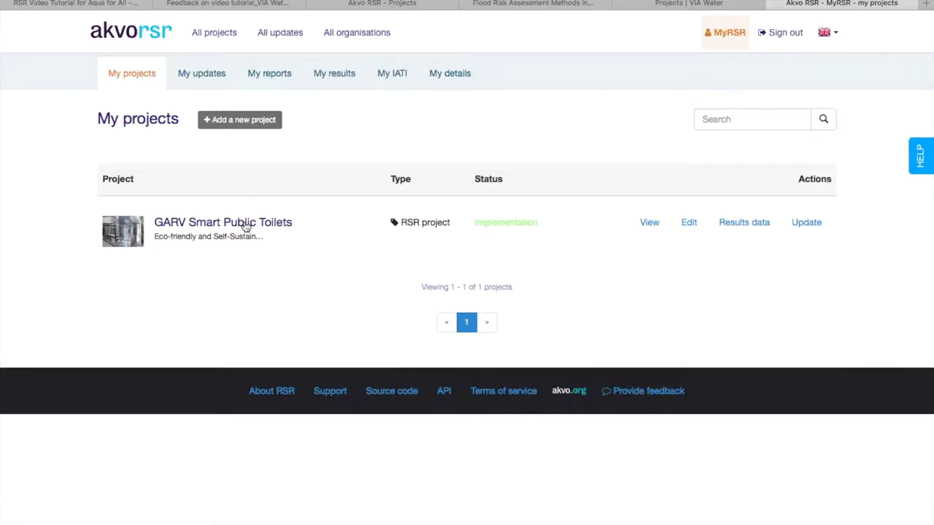
Open GARV Smart Public Toilets in the editor and scroll through the section progress bars.
left_click(689, 222)
scroll(509, 136, "down", 2)
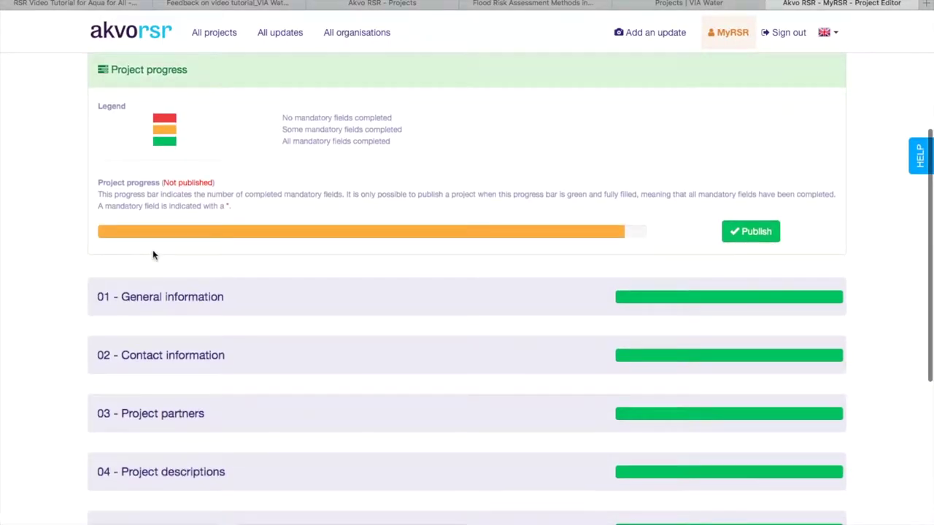
scroll(127, 307, "down", 3)
scroll(129, 292, "down", 2)
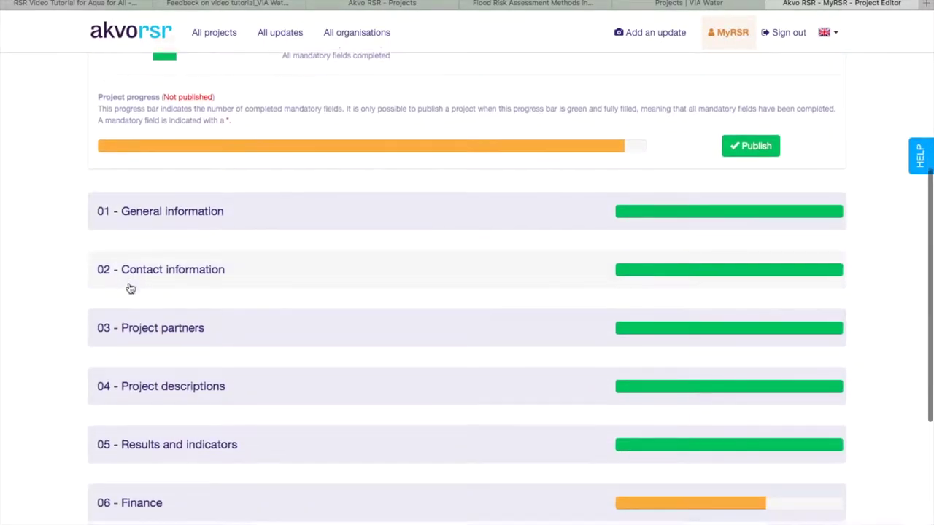
scroll(129, 289, "down", 2)
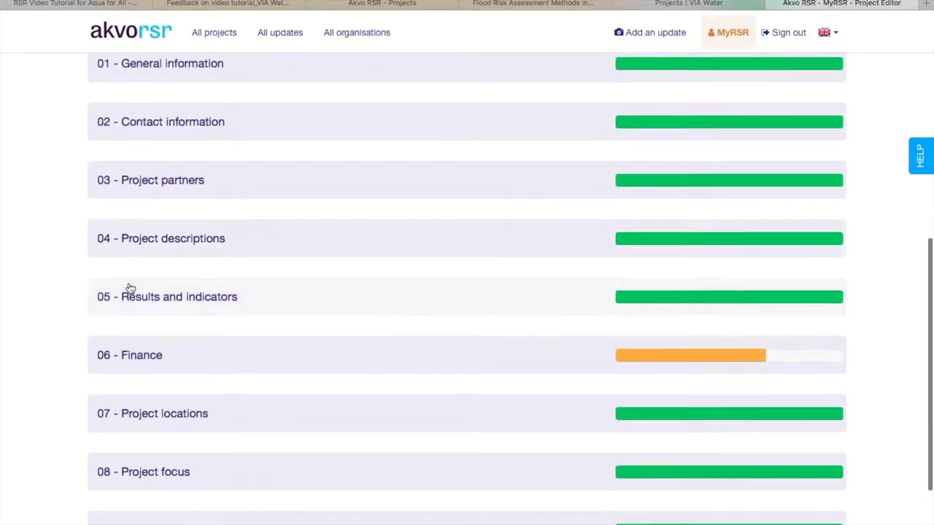
scroll(128, 288, "up", 4)
scroll(128, 288, "up", 1)
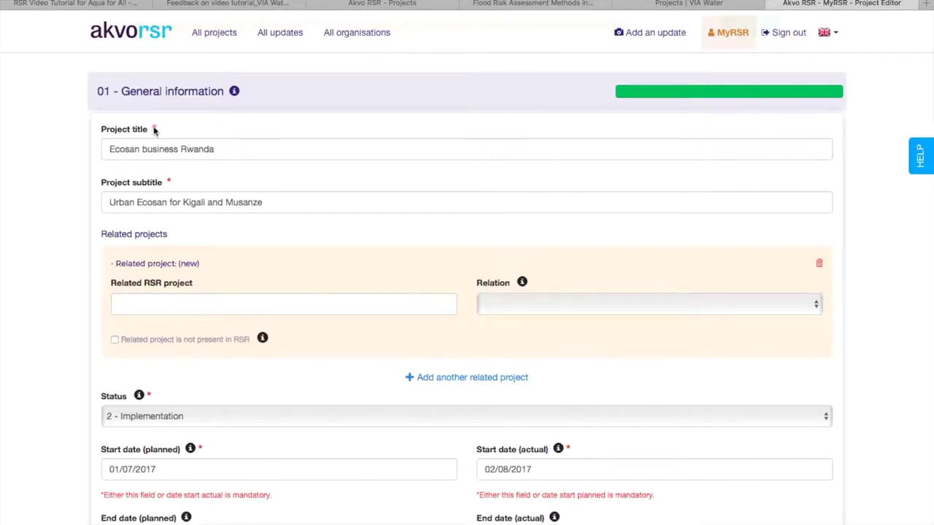
scroll(12, 171, "down", 1)
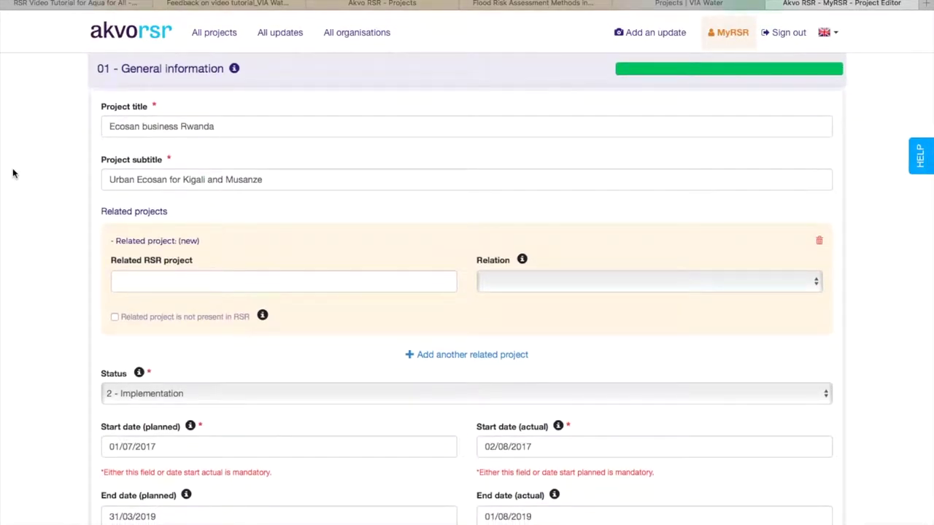
scroll(83, 170, "down", 5)
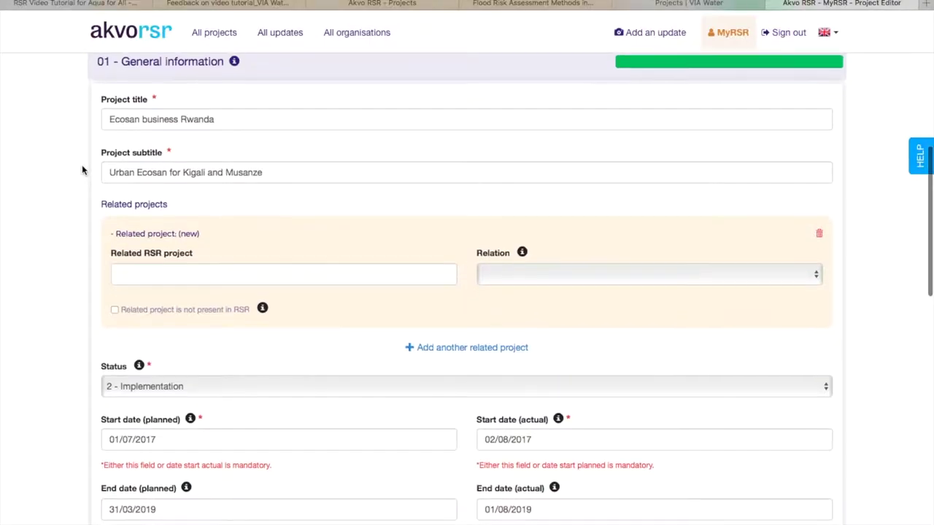
scroll(82, 170, "down", 10)
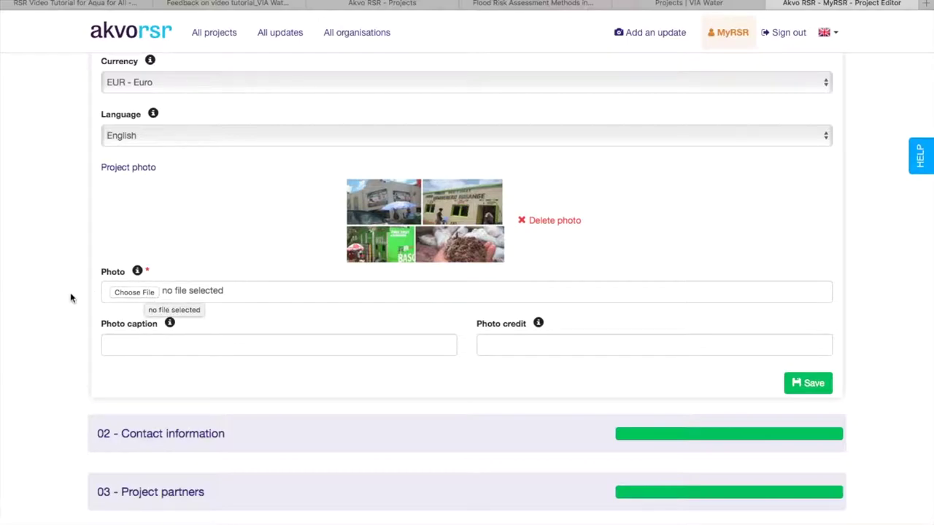
scroll(146, 209, "down", 5)
left_click(147, 206)
Add another participating organisation entry under 03 - Project partners.
scroll(25, 276, "down", 2)
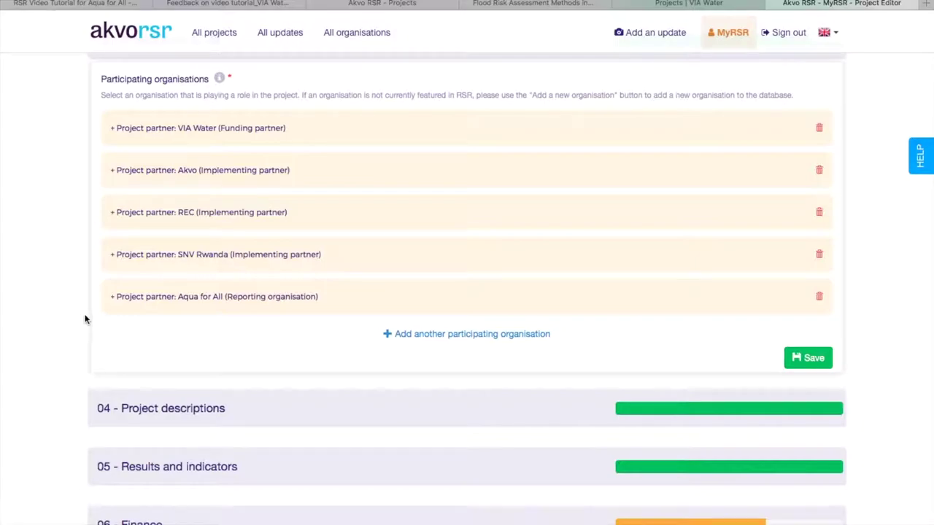
left_click(419, 336)
scroll(419, 340, "down", 1)
scroll(419, 340, "down", 1)
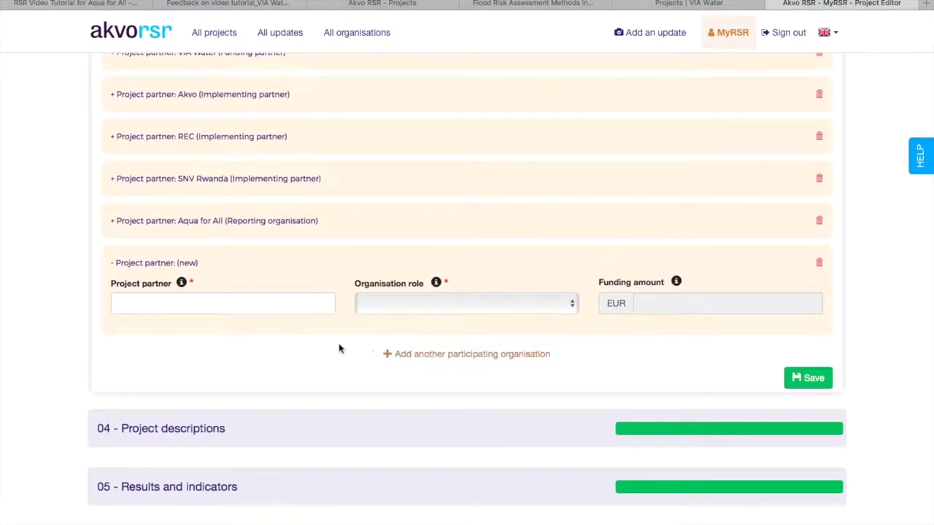
Search the partner field for 'akvo', replace it with 'zzzzzz', and choose + Add new organisation.
left_click(278, 299)
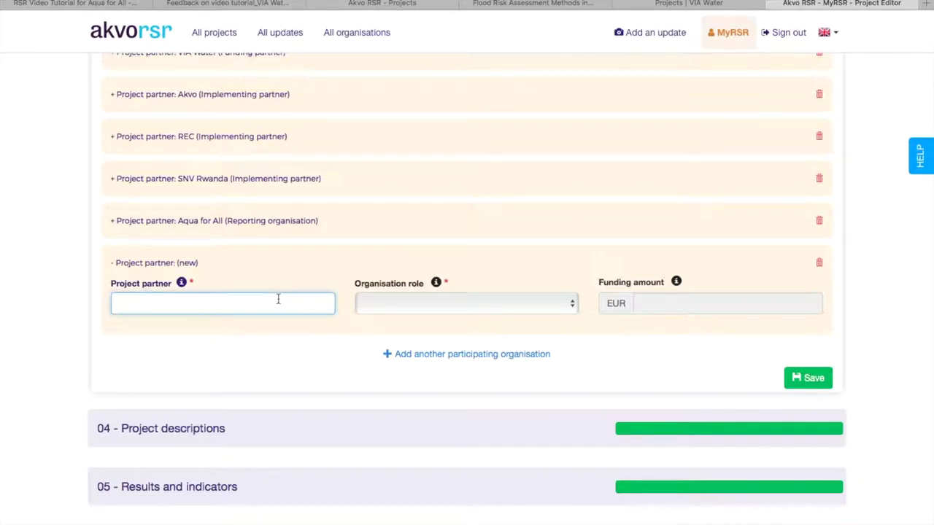
type("akvo")
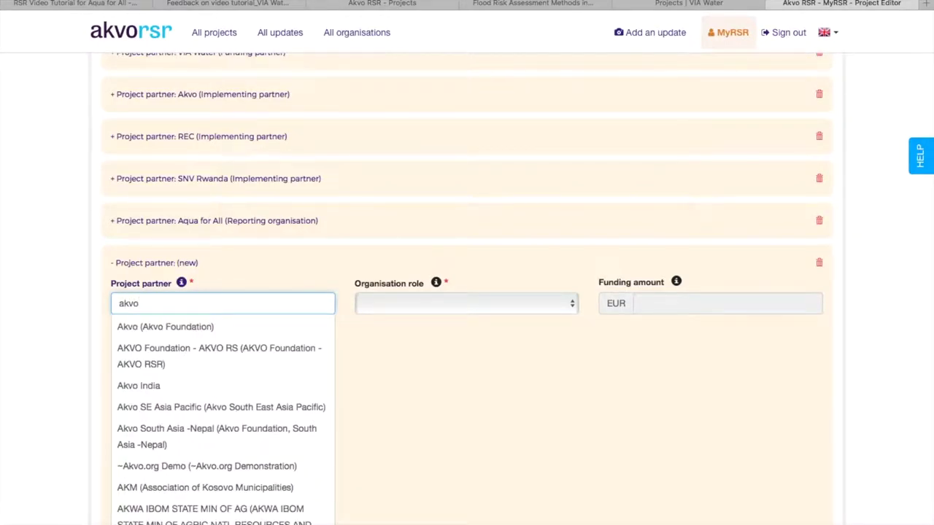
double_click(240, 308)
type("zz")
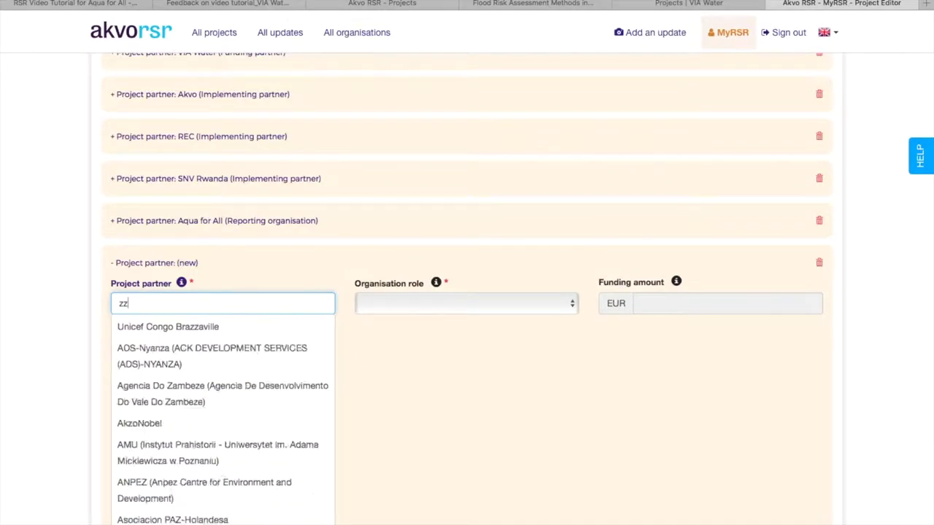
type("zzzz")
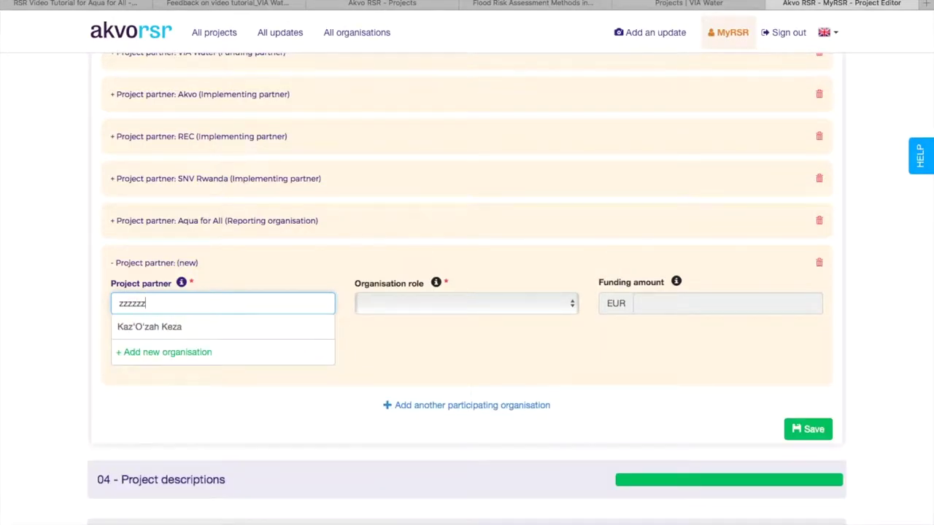
left_click(176, 353)
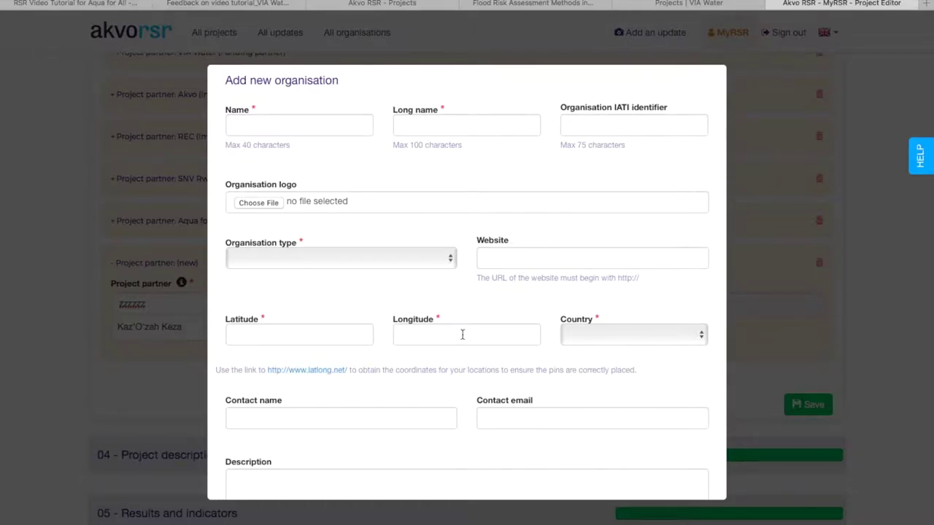
Scroll to the bottom of the Add new organisation form and cancel it.
scroll(462, 341, "down", 2)
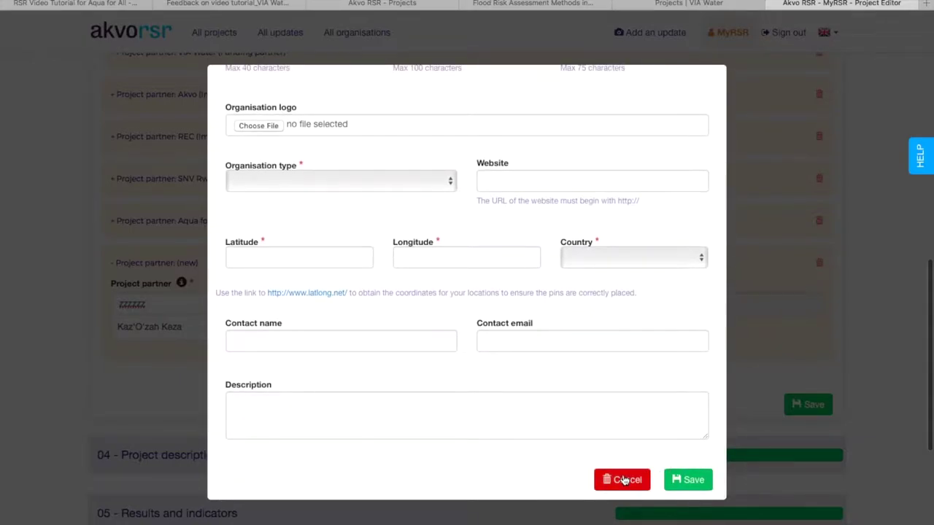
left_click(623, 480)
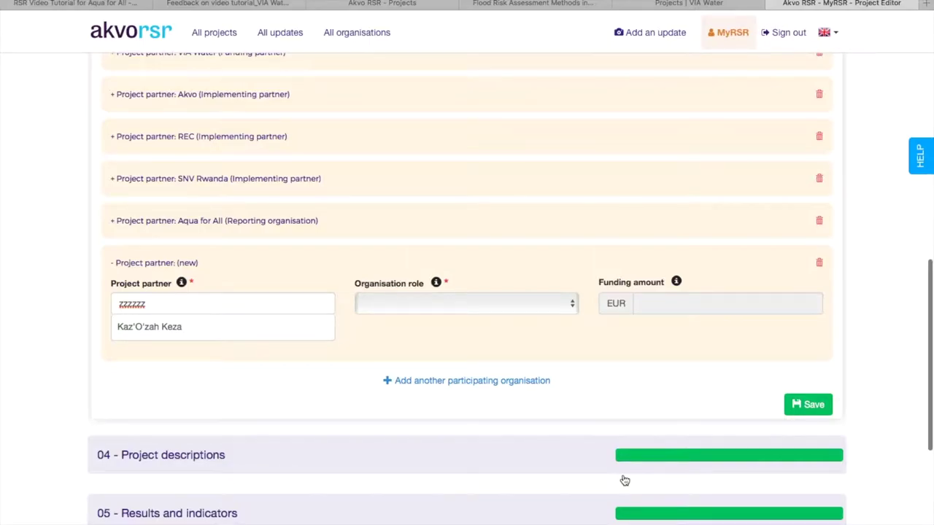
scroll(392, 211, "up", 3)
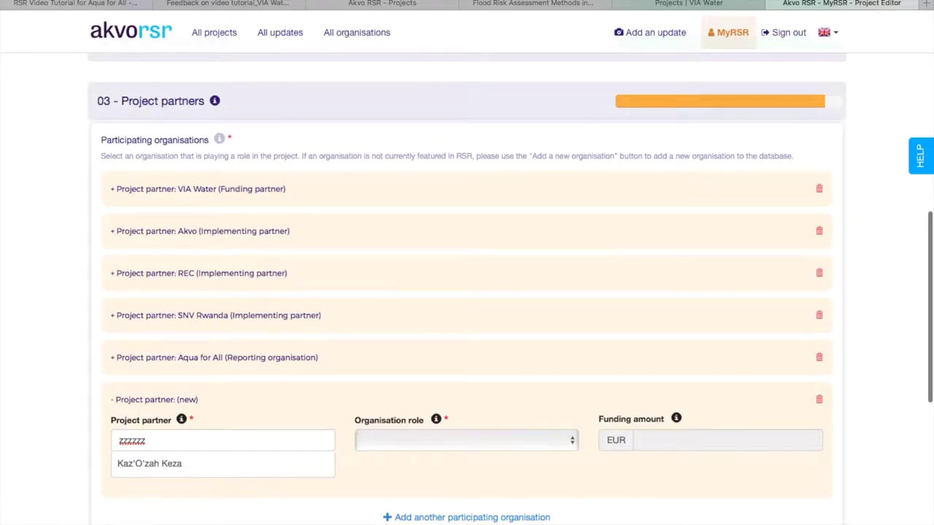
scroll(327, 271, "down", 3)
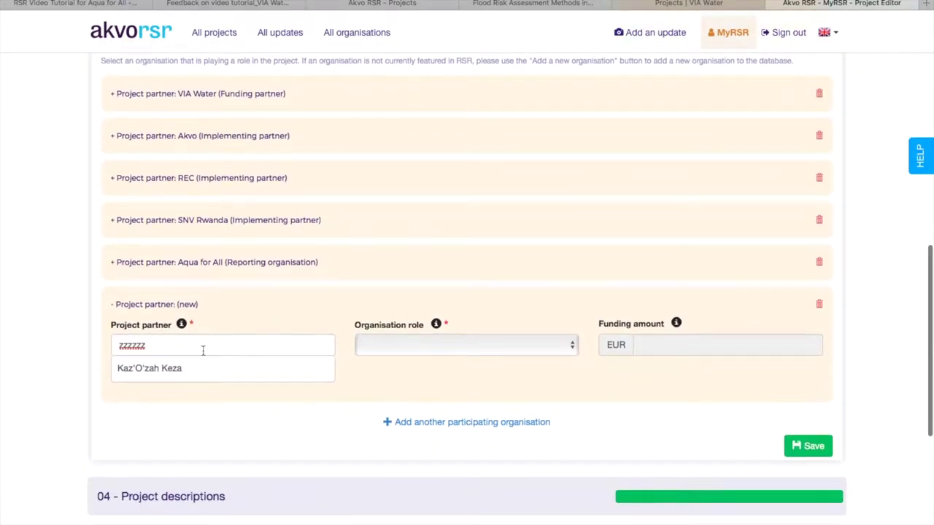
left_click(203, 348)
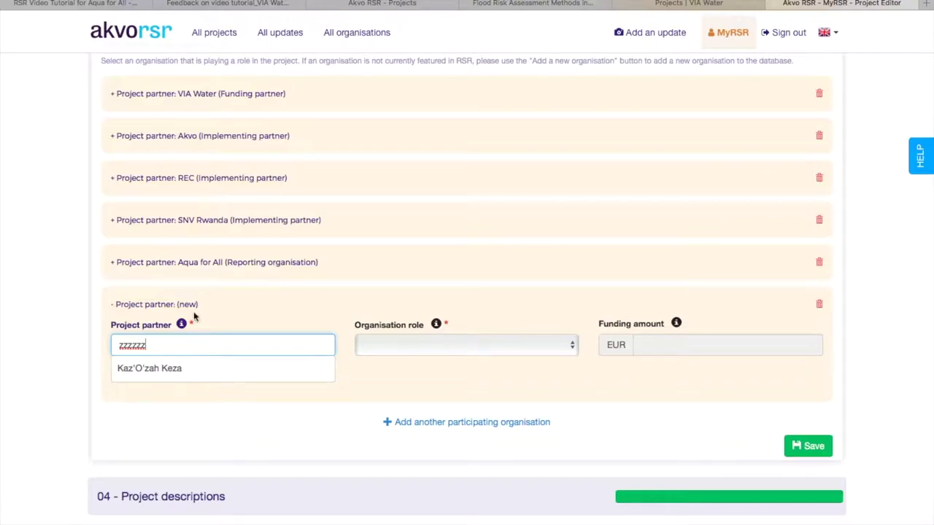
scroll(183, 405, "down", 2)
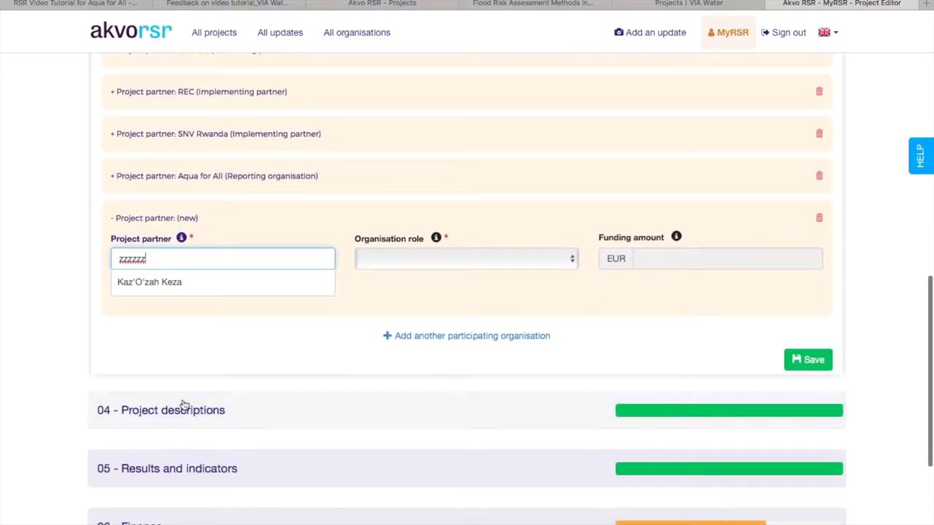
scroll(183, 405, "up", 3)
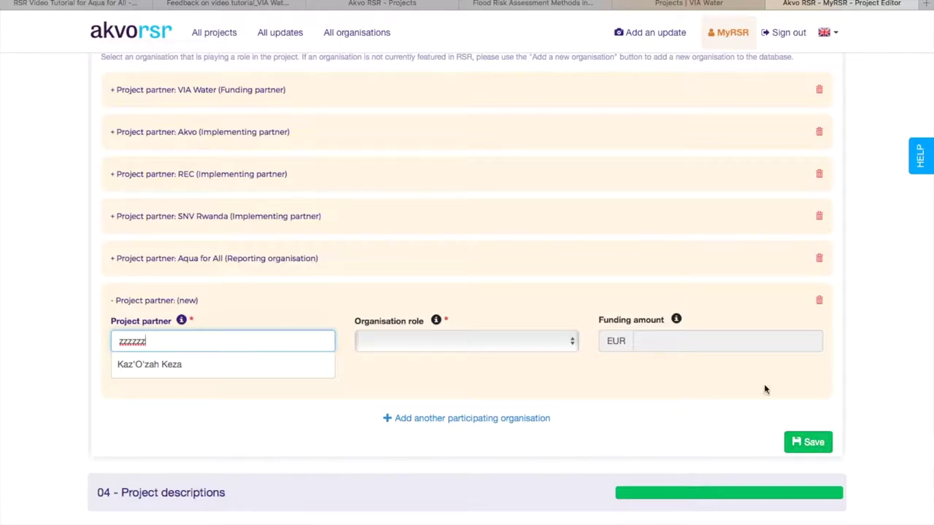
scroll(885, 392, "down", 3)
scroll(885, 392, "down", 7)
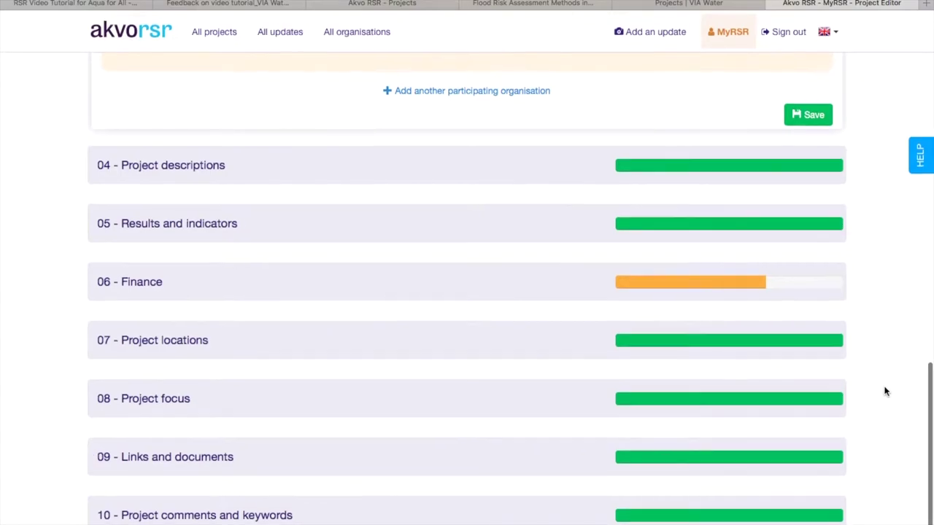
left_click(224, 167)
Scroll through the 04 - Project descriptions fields and show the Baseline situation help text.
scroll(411, 168, "down", 3)
scroll(86, 203, "down", 1)
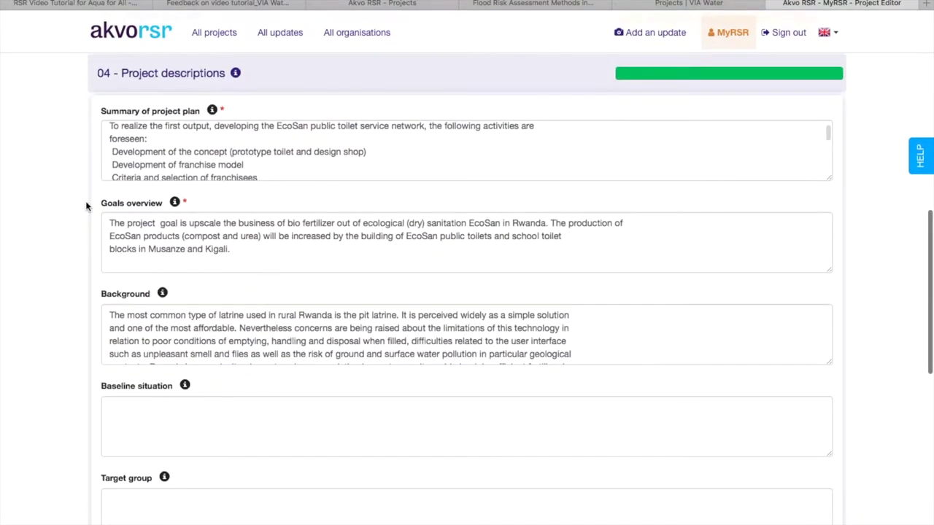
scroll(84, 176, "down", 2)
scroll(83, 179, "down", 5)
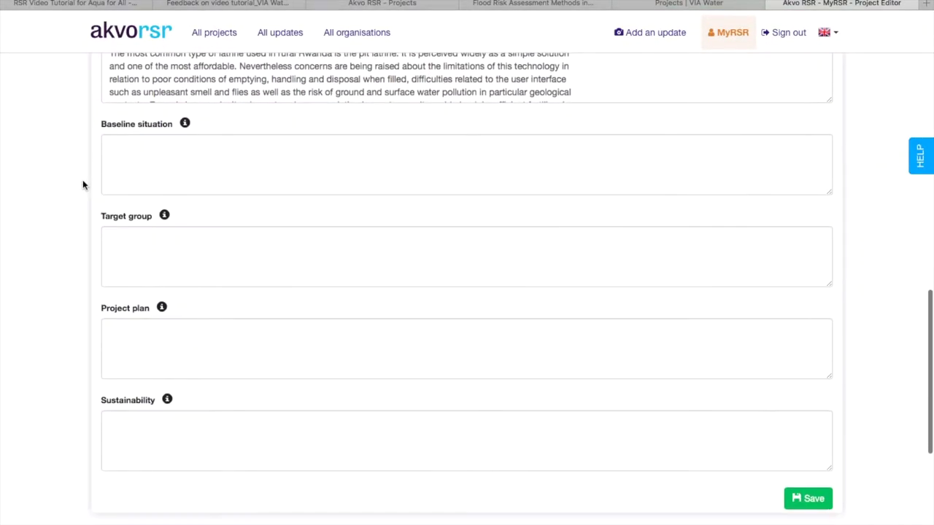
scroll(82, 179, "up", 8)
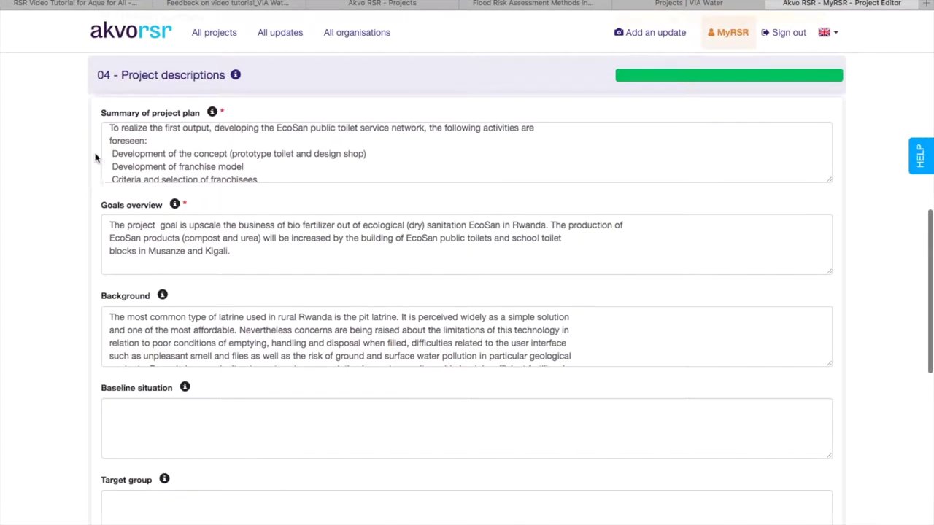
scroll(57, 242, "down", 3)
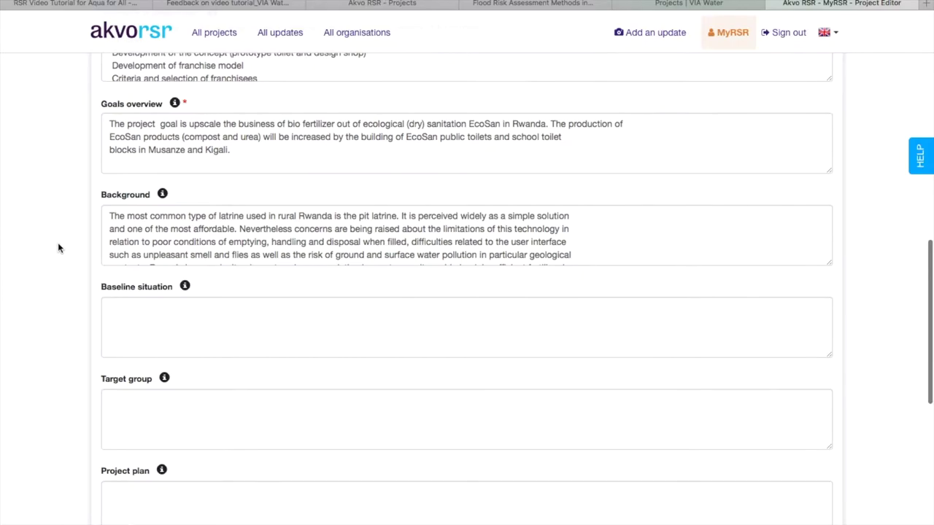
scroll(108, 229, "down", 5)
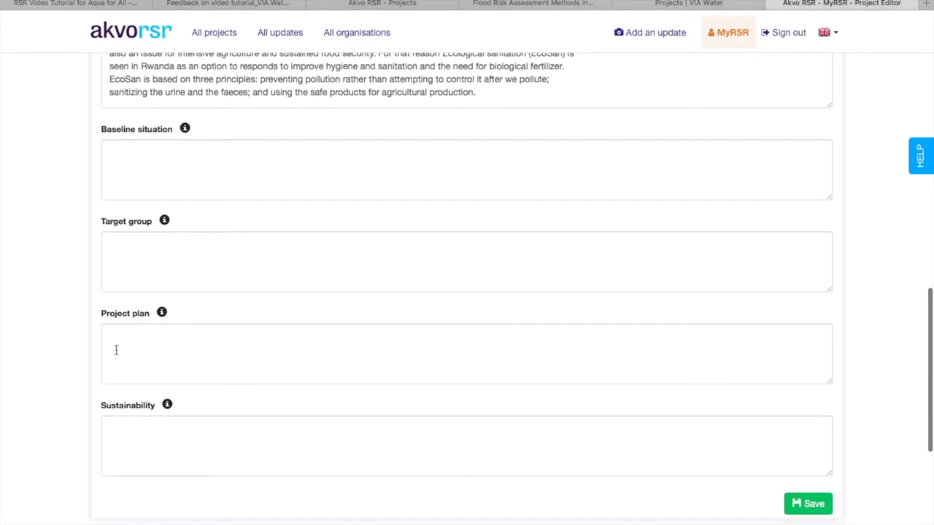
scroll(115, 349, "up", 6)
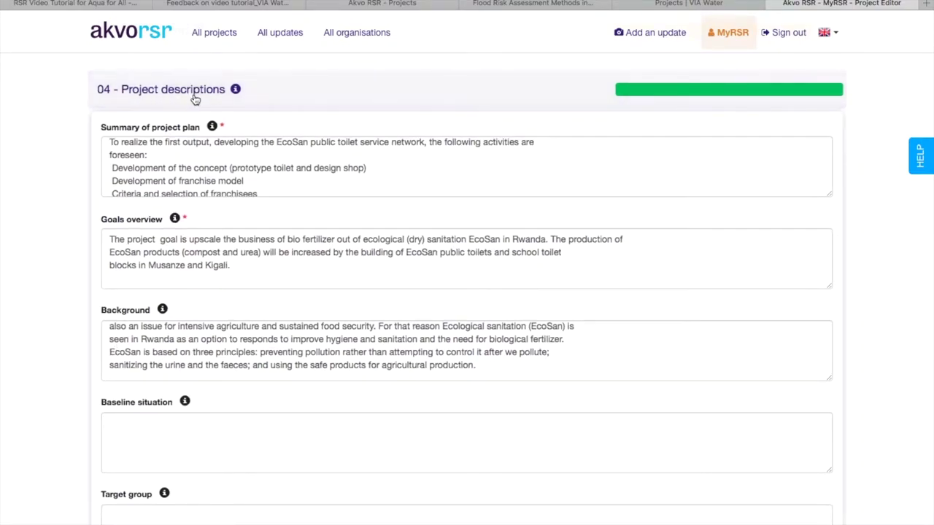
scroll(62, 210, "down", 3)
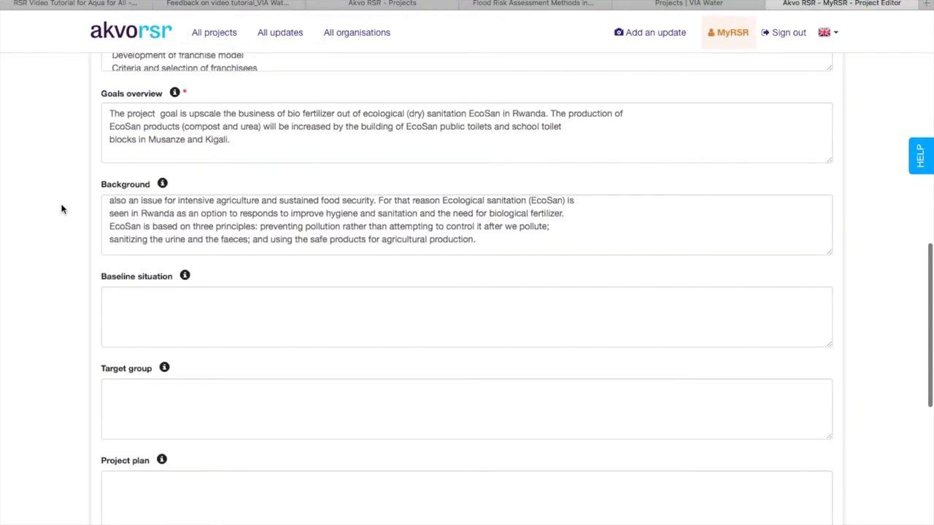
scroll(62, 209, "down", 2)
scroll(62, 210, "down", 1)
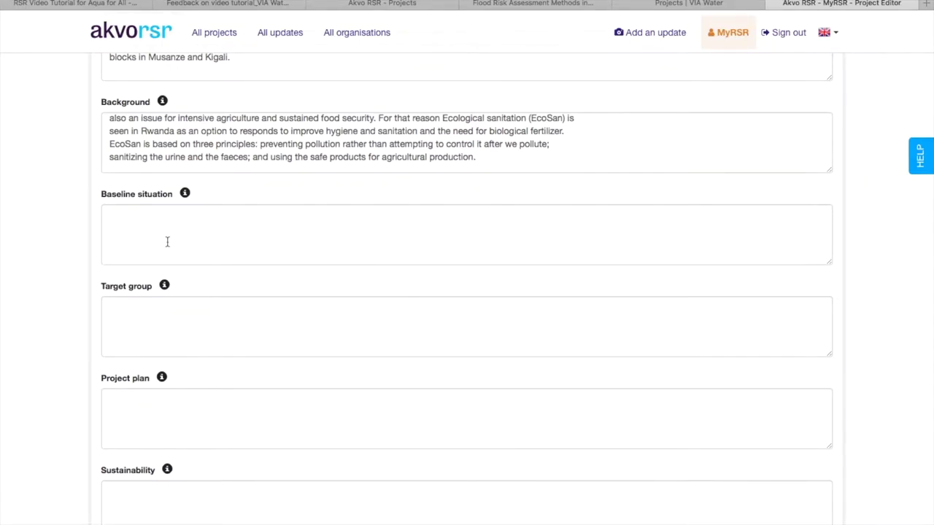
left_click(186, 195)
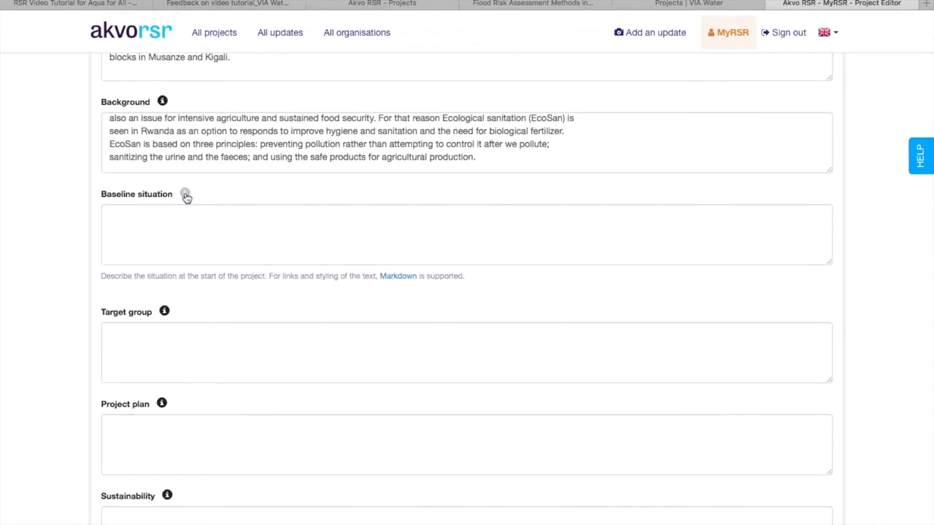
Scroll down past the descriptions to the 05 - Results and indicators section.
scroll(103, 206, "down", 1)
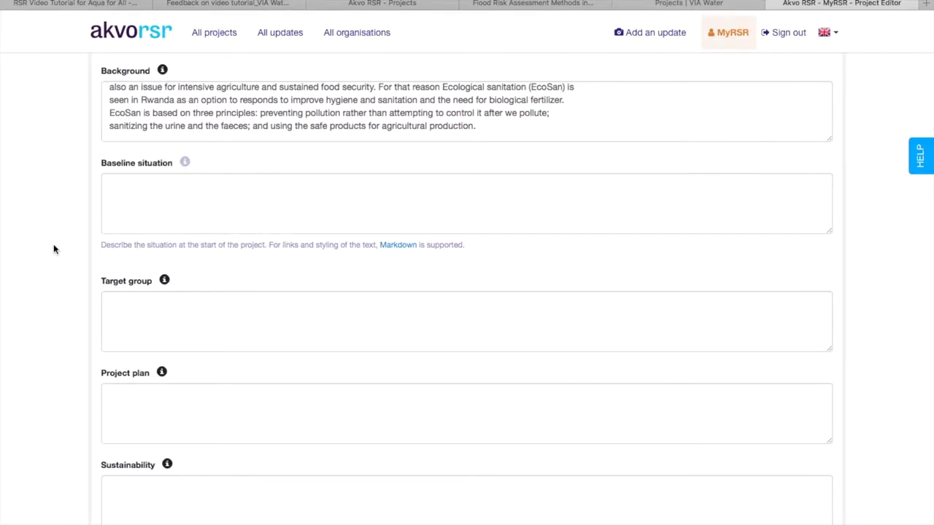
scroll(53, 250, "down", 1)
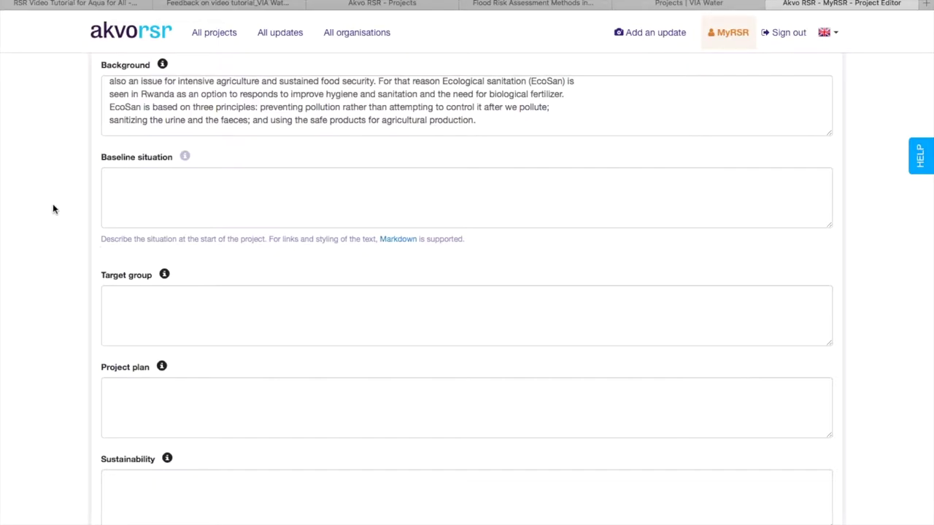
scroll(53, 209, "down", 5)
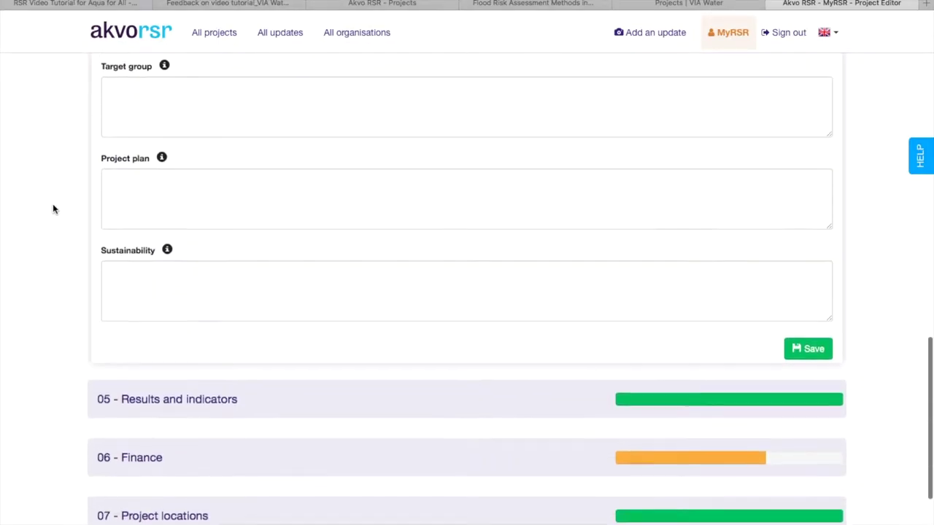
scroll(53, 209, "down", 5)
Toggle 05 - Results and indicators and scroll through its empty result and indicator fields.
left_click(163, 223)
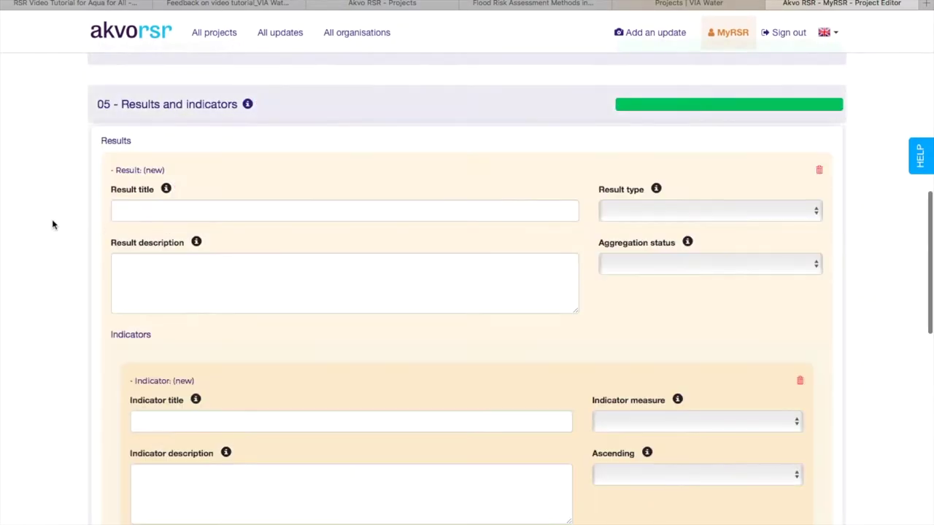
scroll(37, 234, "down", 2)
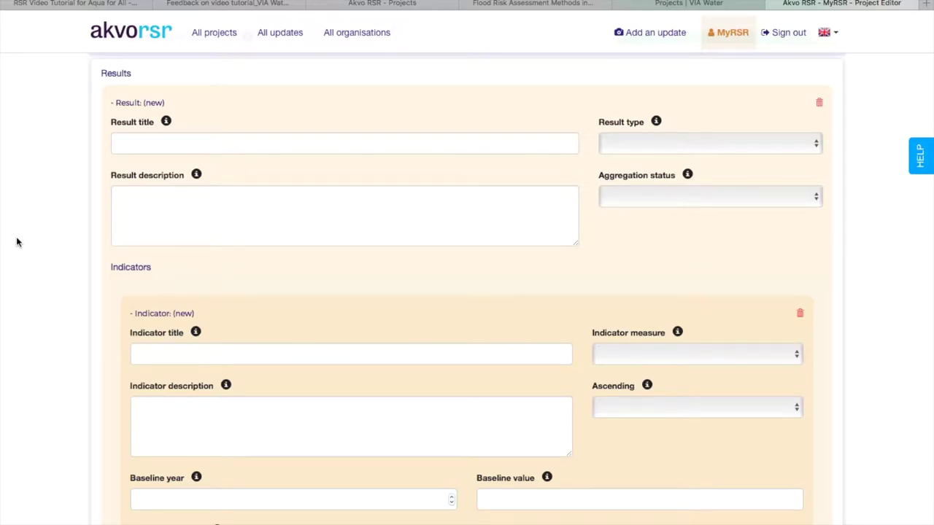
scroll(17, 241, "down", 1)
scroll(16, 237, "up", 3)
left_click(178, 210)
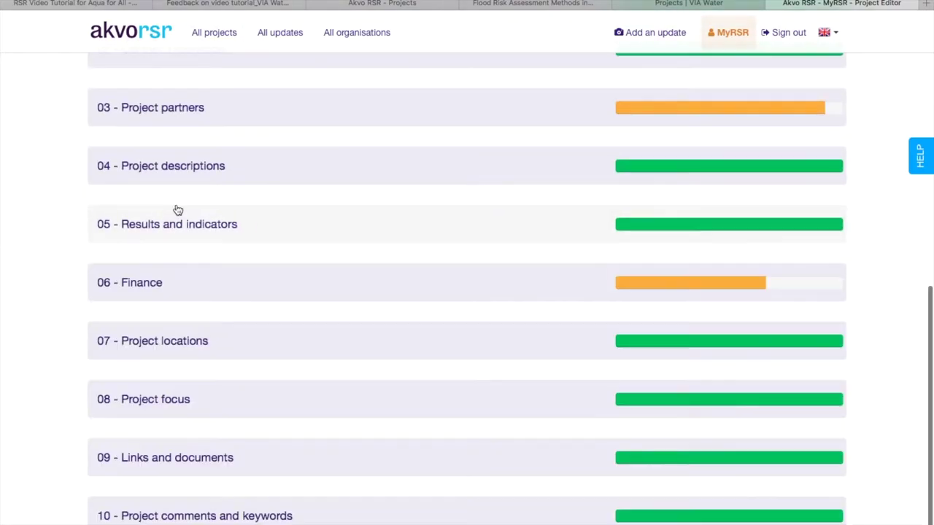
scroll(106, 210, "up", 5)
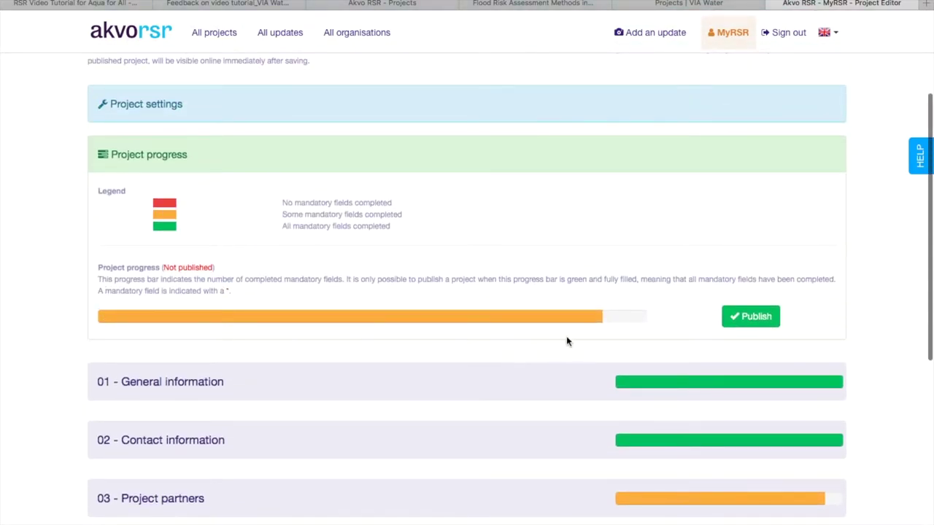
scroll(571, 341, "down", 1)
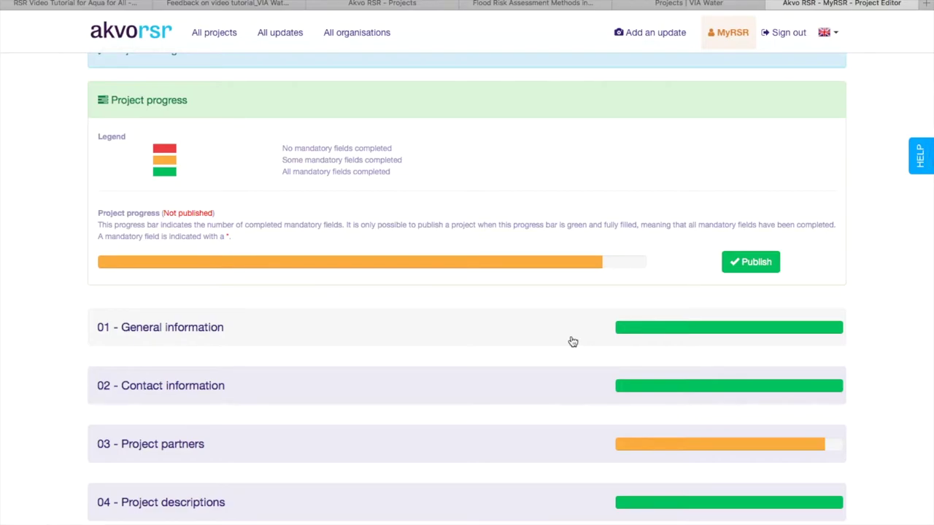
scroll(572, 341, "down", 1)
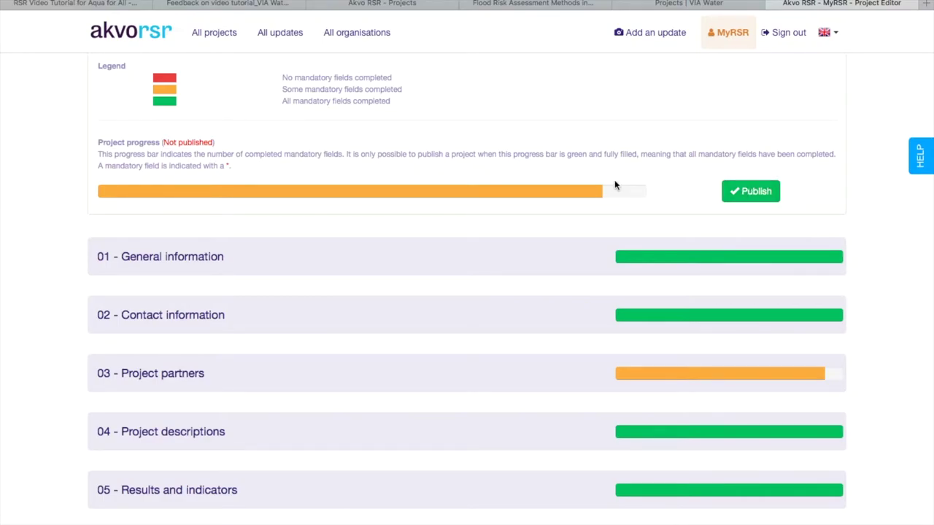
scroll(615, 185, "up", 5)
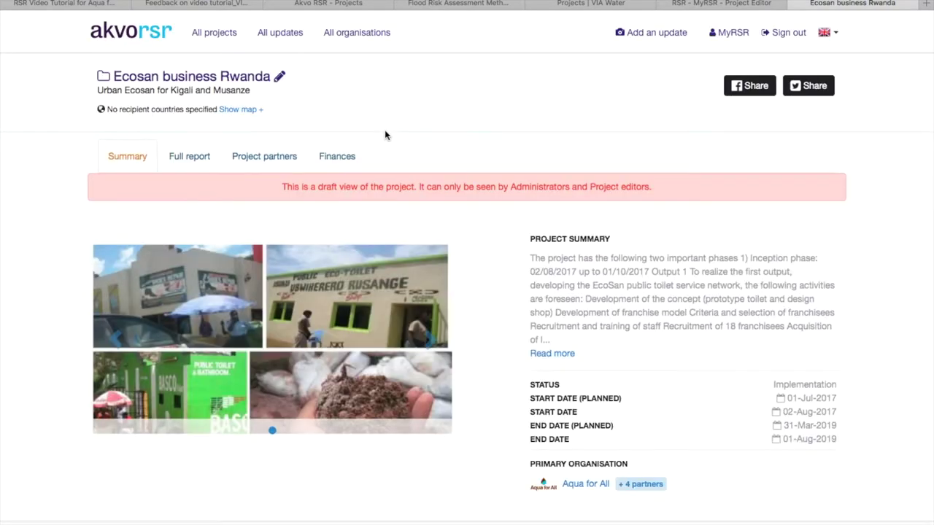
Scroll through the draft Ecosan business Rwanda project page to preview it.
scroll(420, 204, "down", 2)
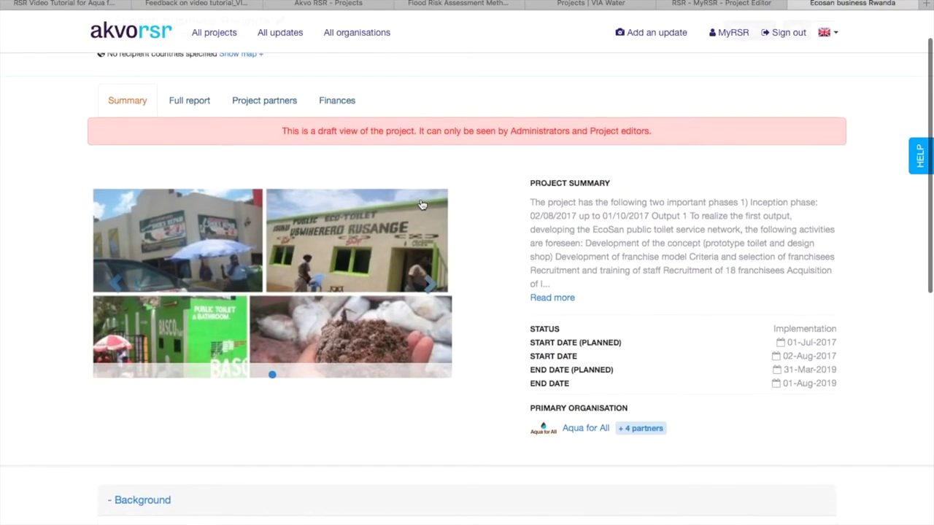
scroll(421, 205, "up", 2)
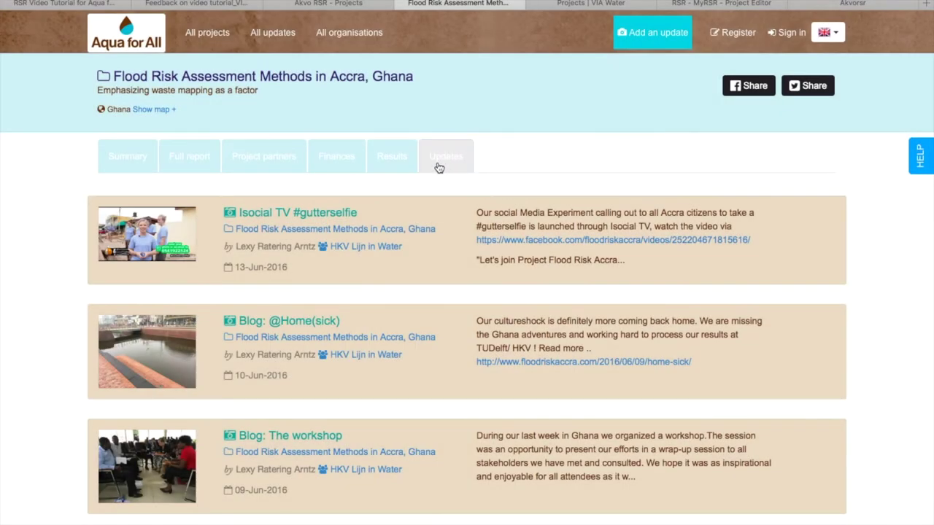
Open the Flood Risk project's Updates list and read the Isocial TV #gutterselfie update.
left_click(440, 159)
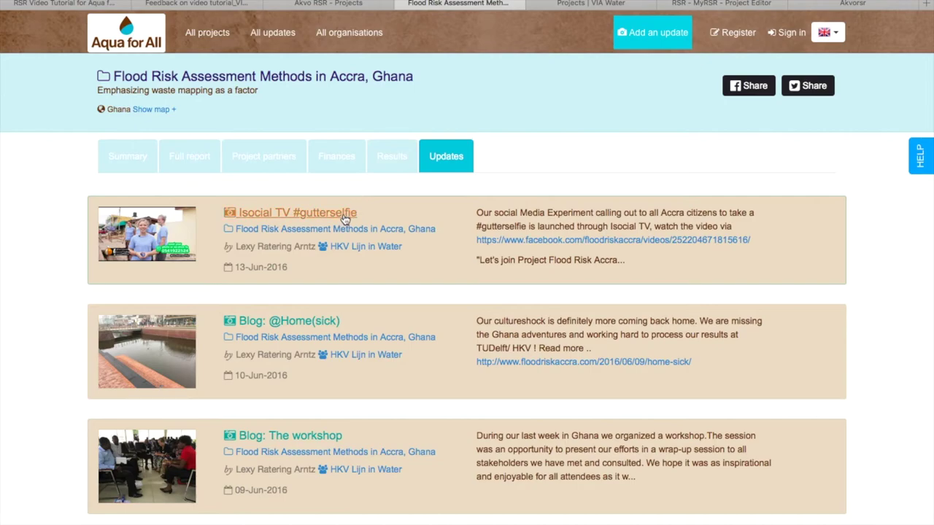
left_click(346, 219)
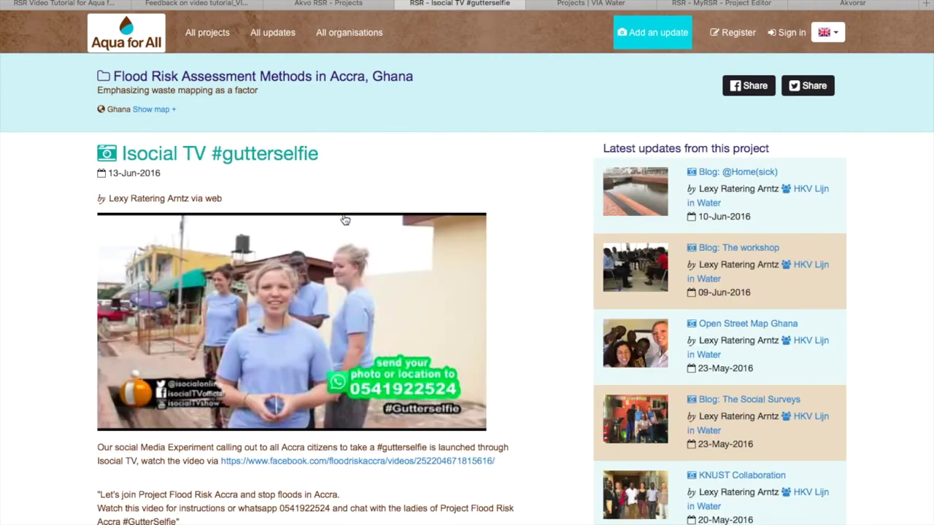
scroll(102, 330, "down", 2)
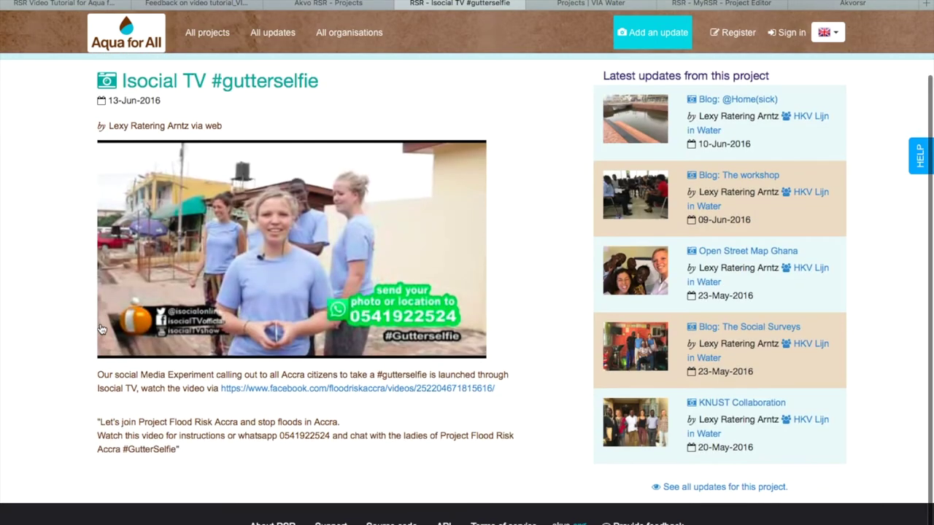
scroll(102, 330, "up", 2)
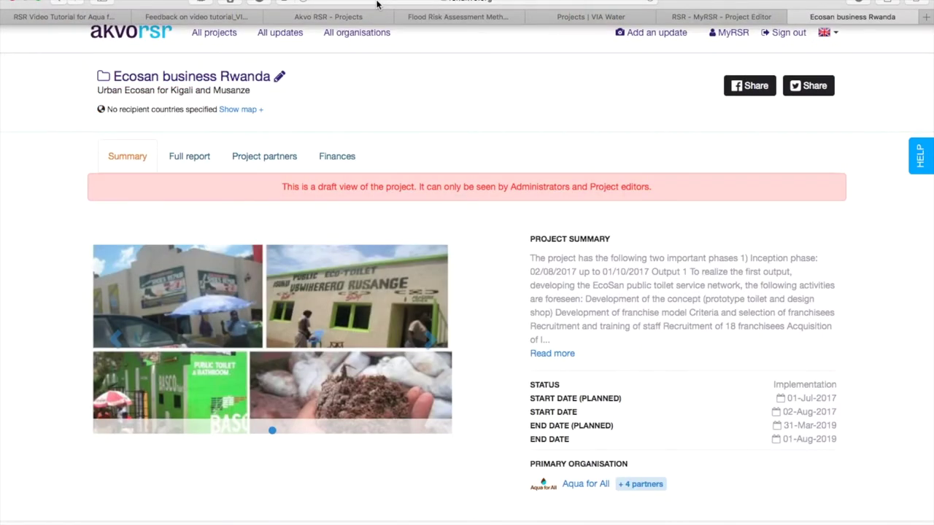
Enter 'rsr' in the address bar to get the rsrsupport.akvo.org suggestion.
left_click(377, 3)
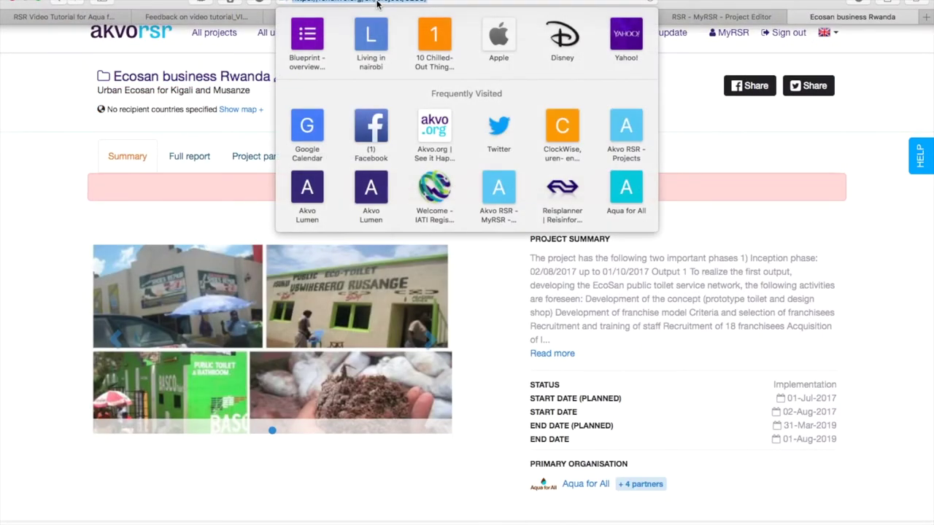
type("rsrsupport.akvo.org")
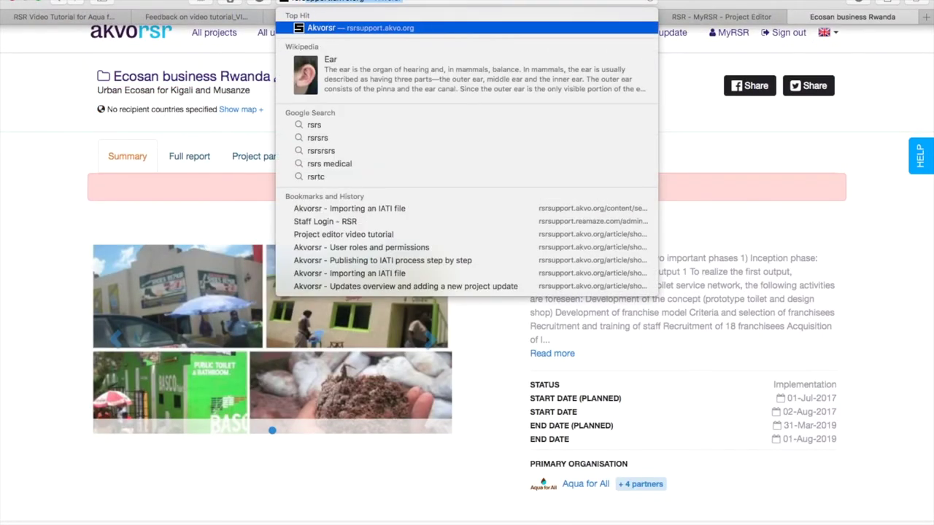